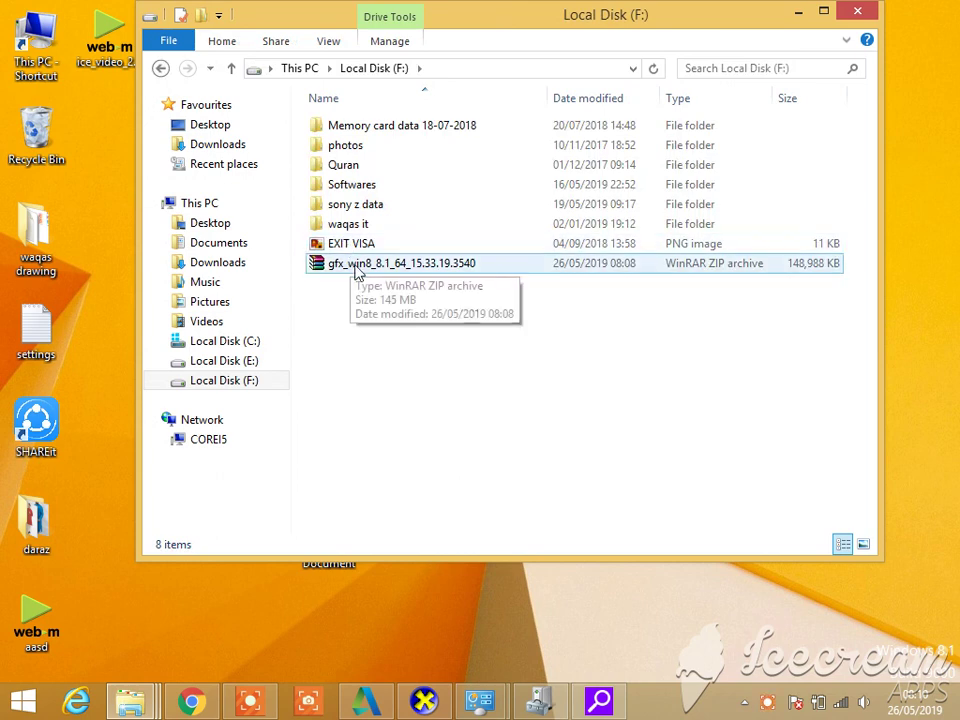
Step: Extract the gfx_win8_8.1_64_15.33.19.3540 archive on Local Disk (F:) into a folder of the same name
{"action": "left_click", "coordinate": [357, 267]}
{"action": "right_click", "coordinate": [357, 267]}
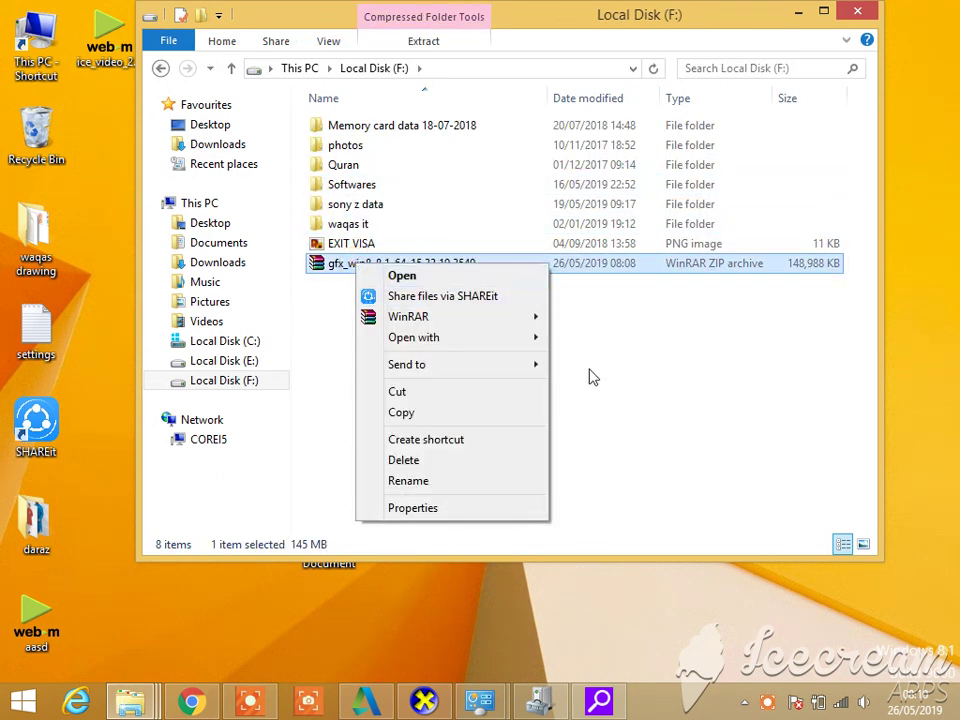
{"action": "mouse_move", "coordinate": [486, 318]}
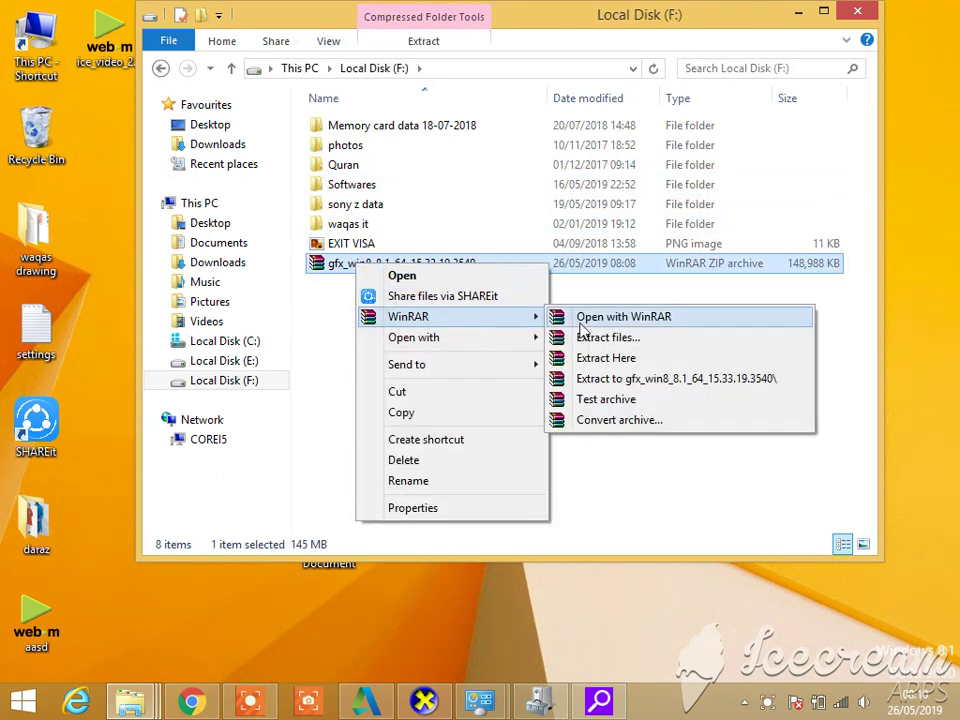
{"action": "left_click", "coordinate": [604, 386]}
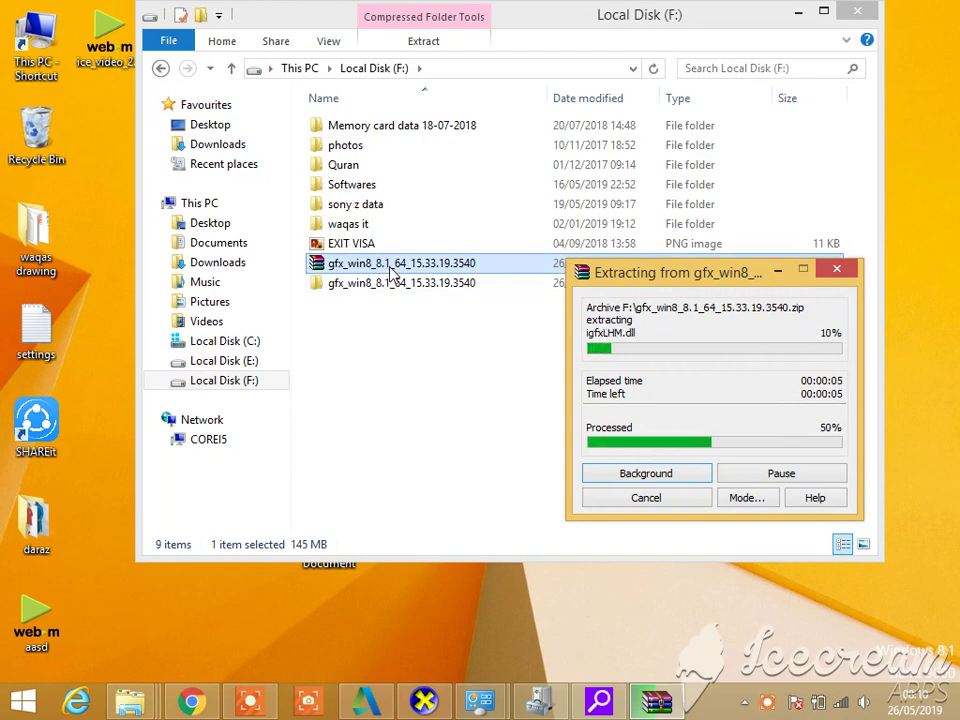
Step: Create a new text document on the desktop and write "download and exract" and "ling in discription" on two lines
{"action": "left_click", "coordinate": [110, 282]}
{"action": "right_click", "coordinate": [110, 281]}
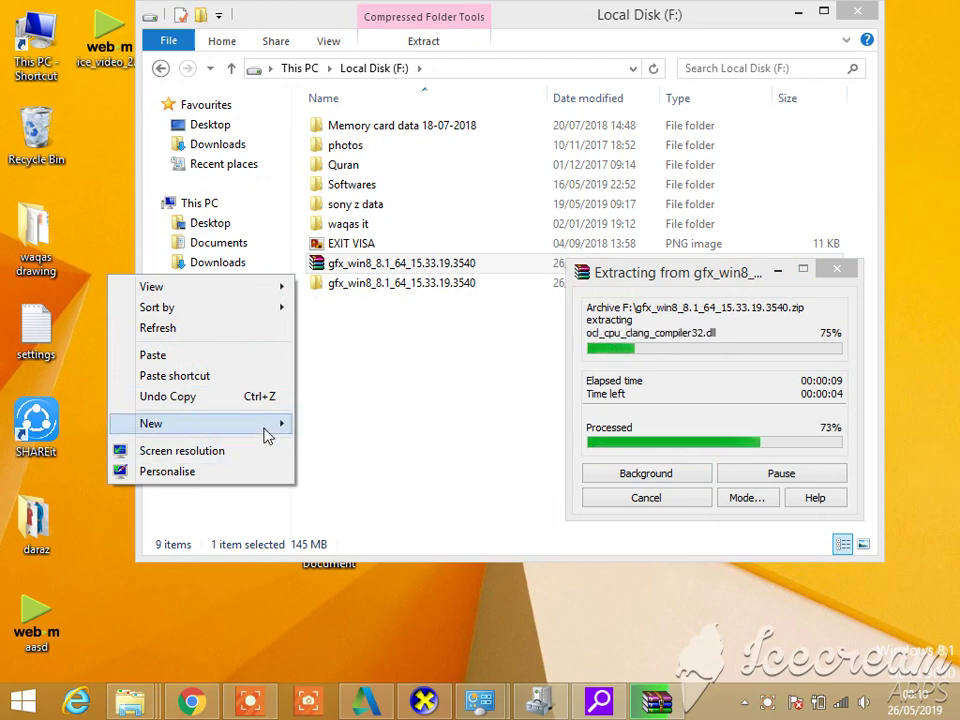
{"action": "mouse_move", "coordinate": [279, 424]}
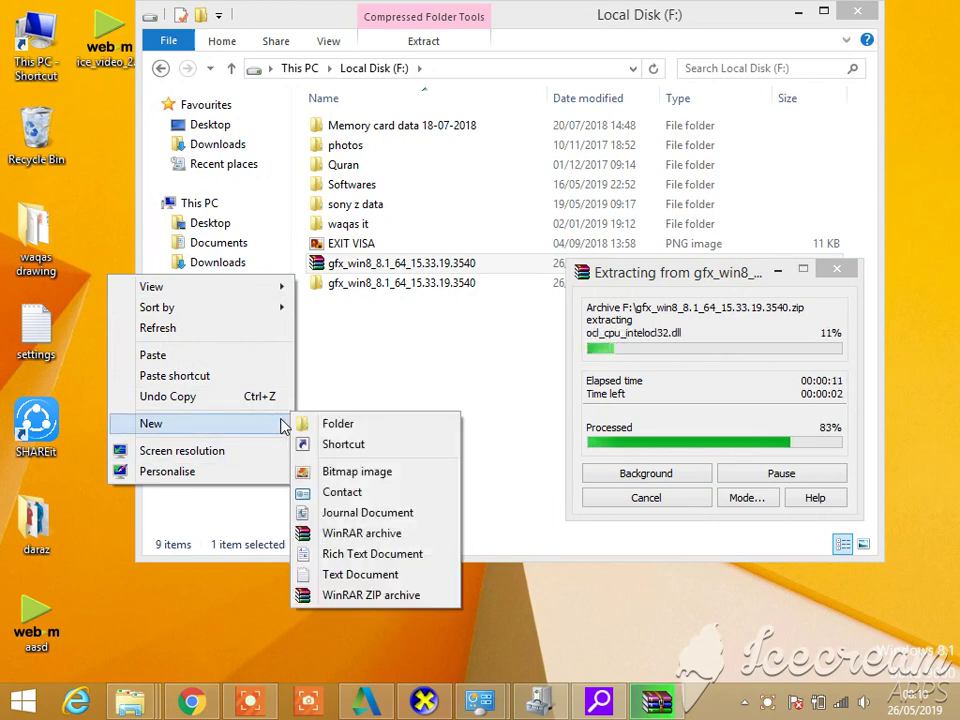
{"action": "left_click", "coordinate": [328, 574]}
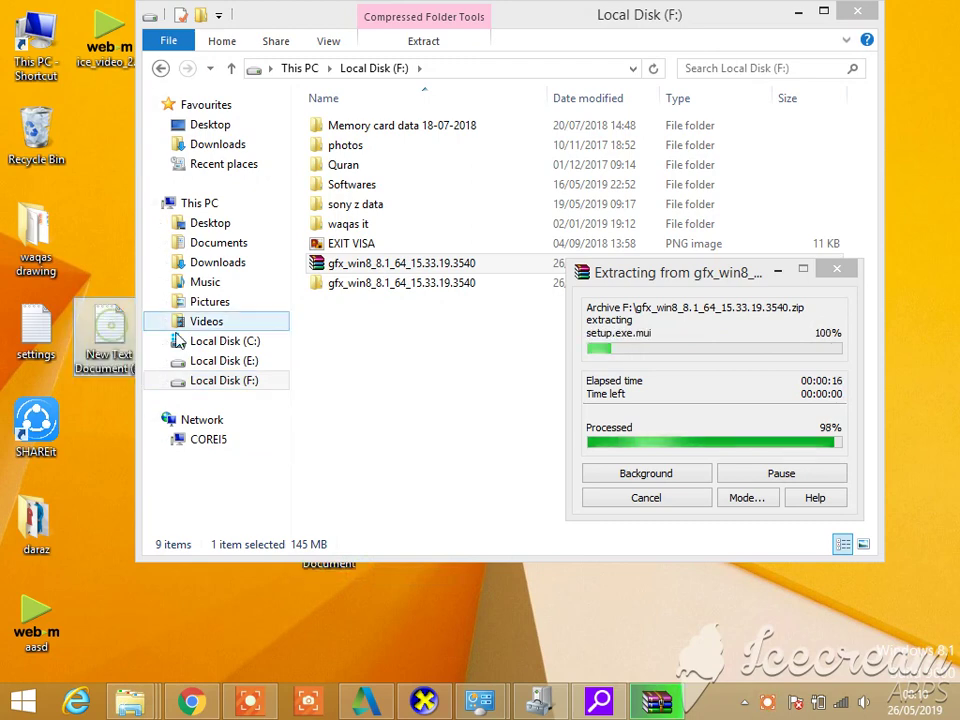
{"action": "double_click", "coordinate": [108, 332]}
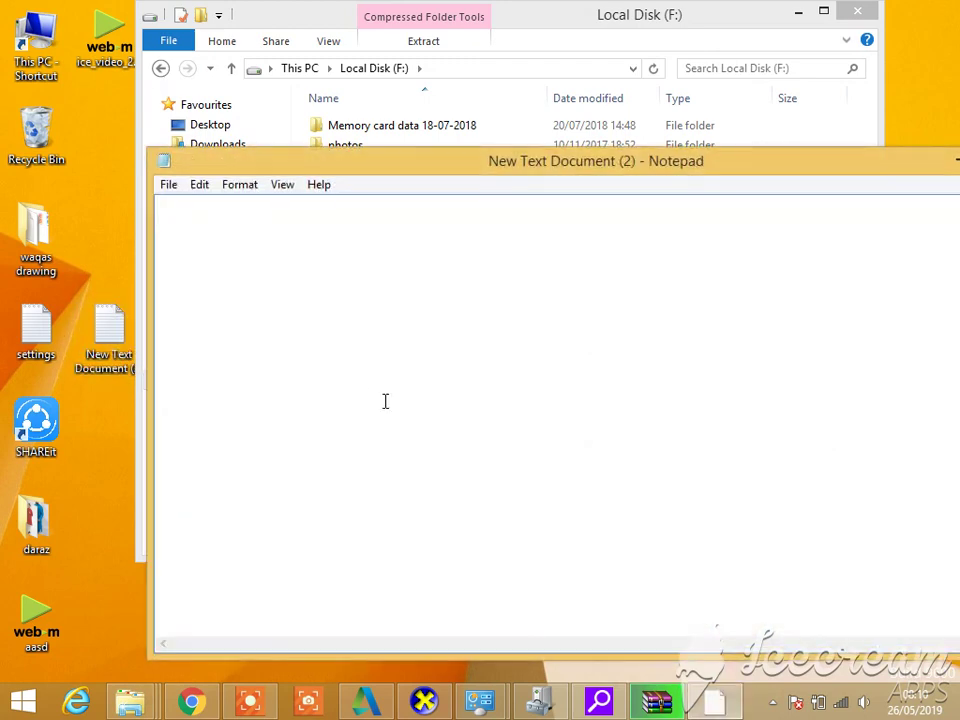
{"action": "type", "text": "download and exract"}
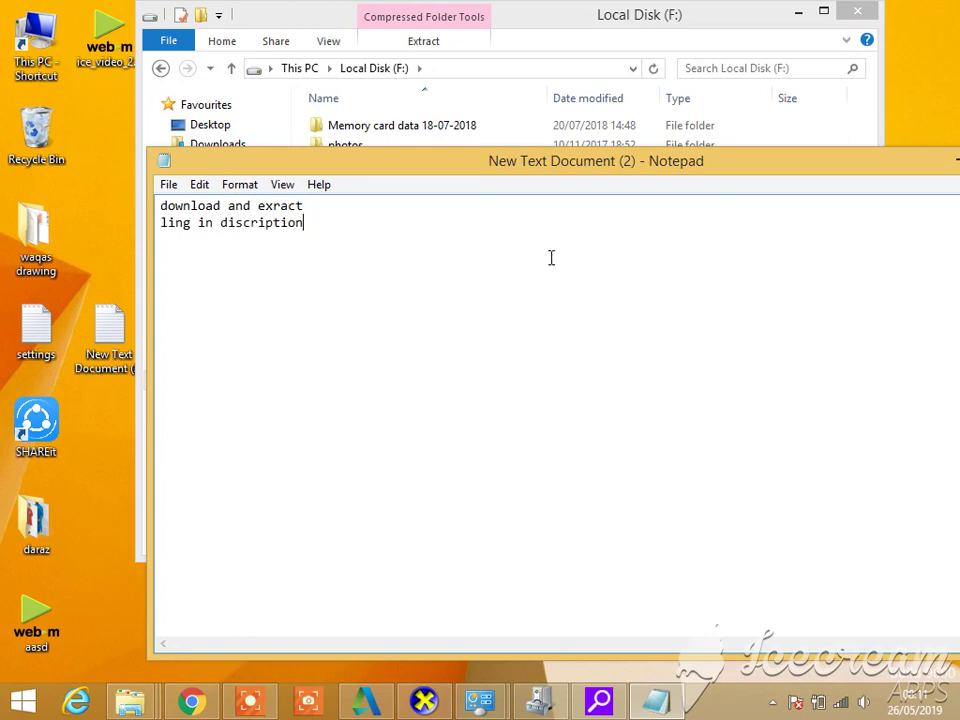
Step: Try to install the graphics driver by running Setup from the extracted gfx_win8_8.1_64_15.33.19.3540 folder
{"action": "left_click", "coordinate": [549, 26]}
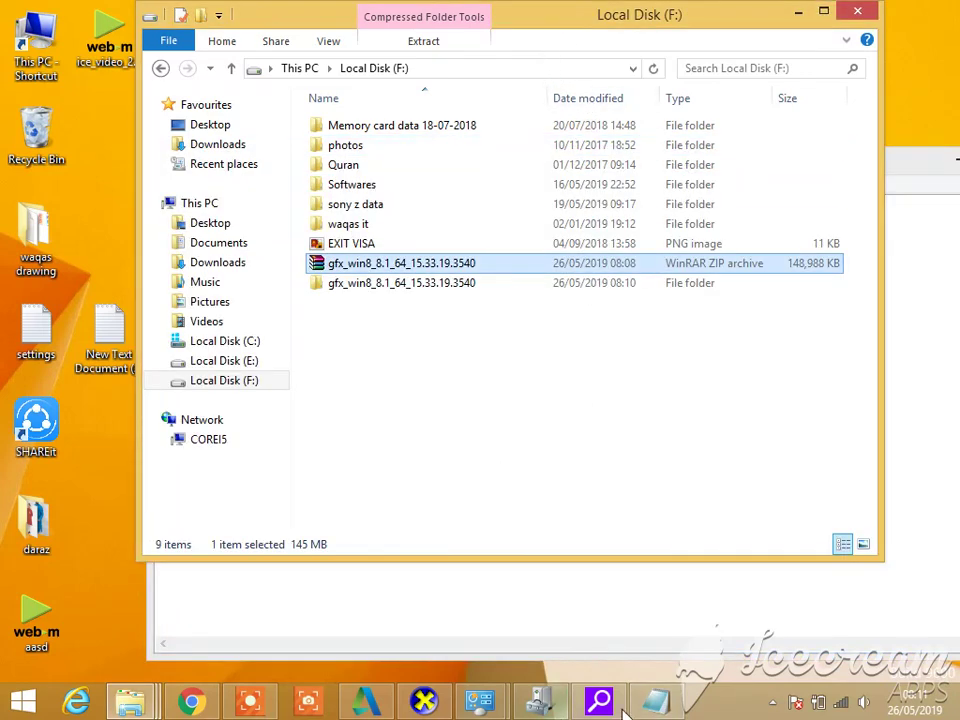
{"action": "left_click", "coordinate": [358, 286]}
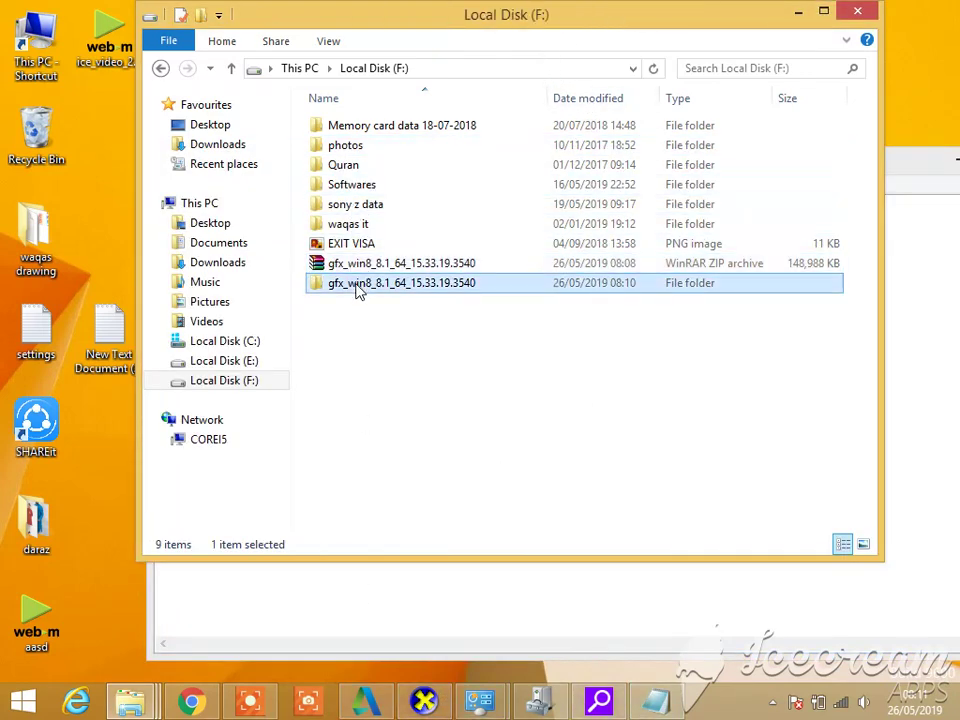
{"action": "double_click", "coordinate": [358, 286]}
{"action": "right_click", "coordinate": [349, 326]}
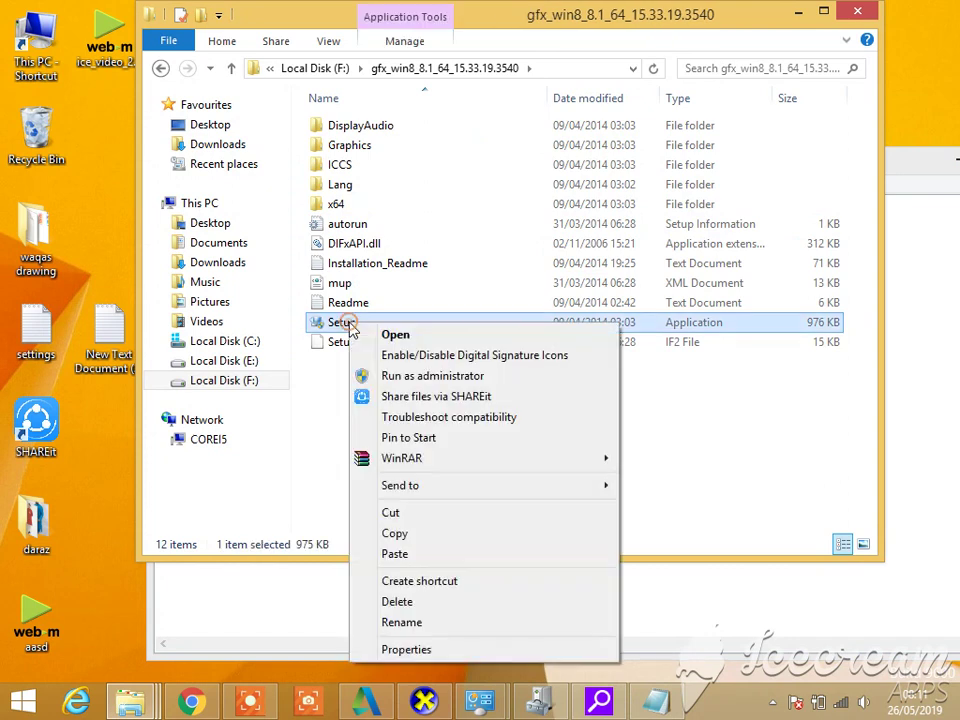
{"action": "left_click", "coordinate": [370, 335]}
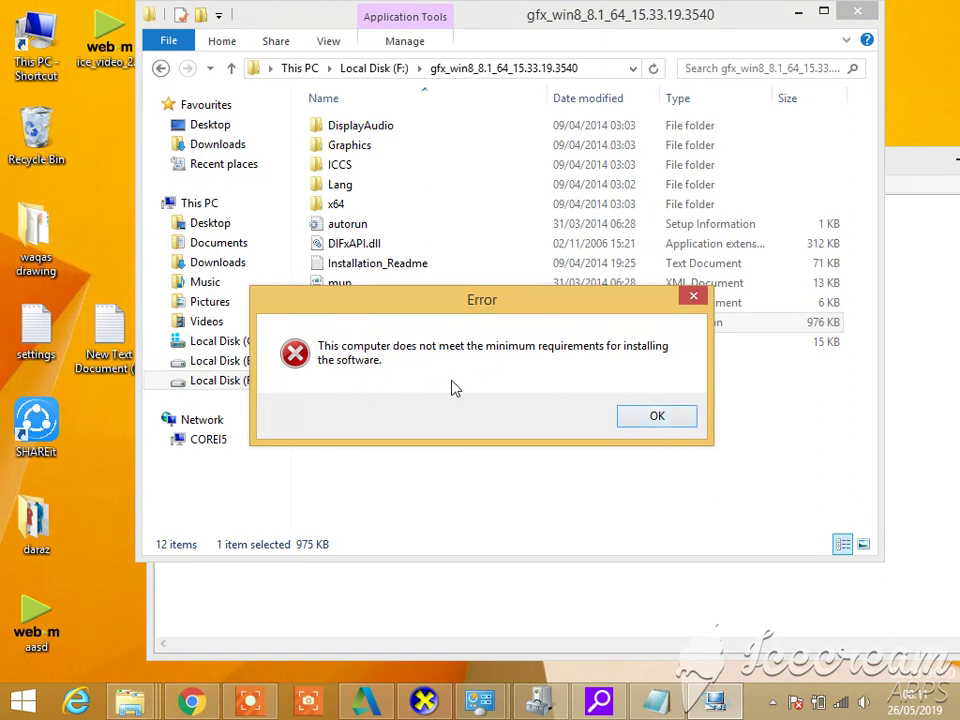
{"action": "left_click", "coordinate": [655, 418]}
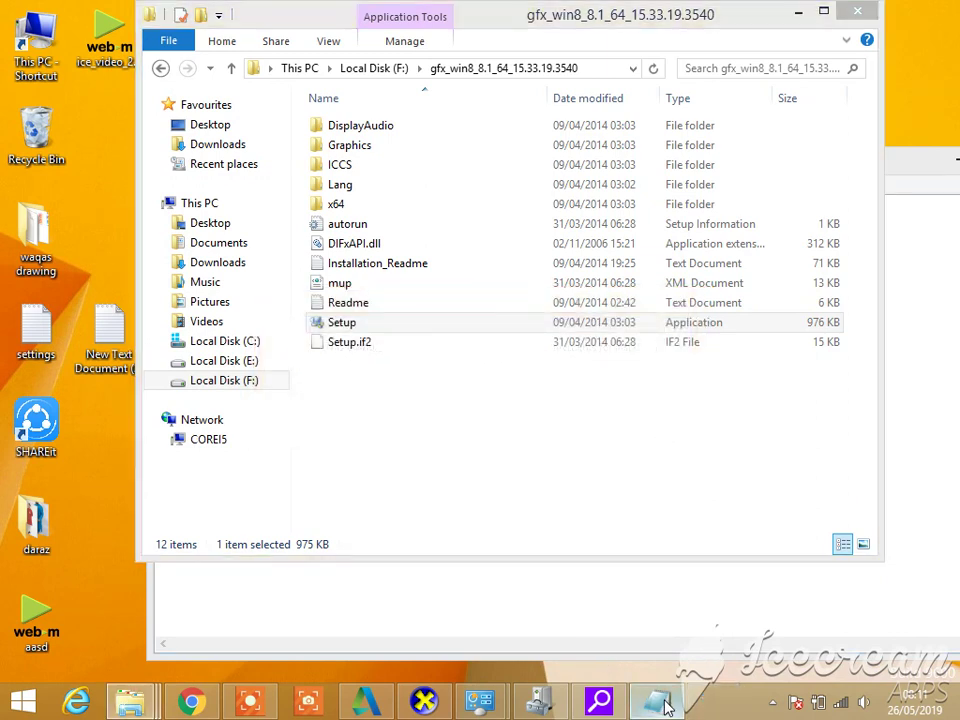
Step: Add the lines "no problem" and "follow me" to the Notepad note, and minimize it
{"action": "left_click", "coordinate": [655, 700]}
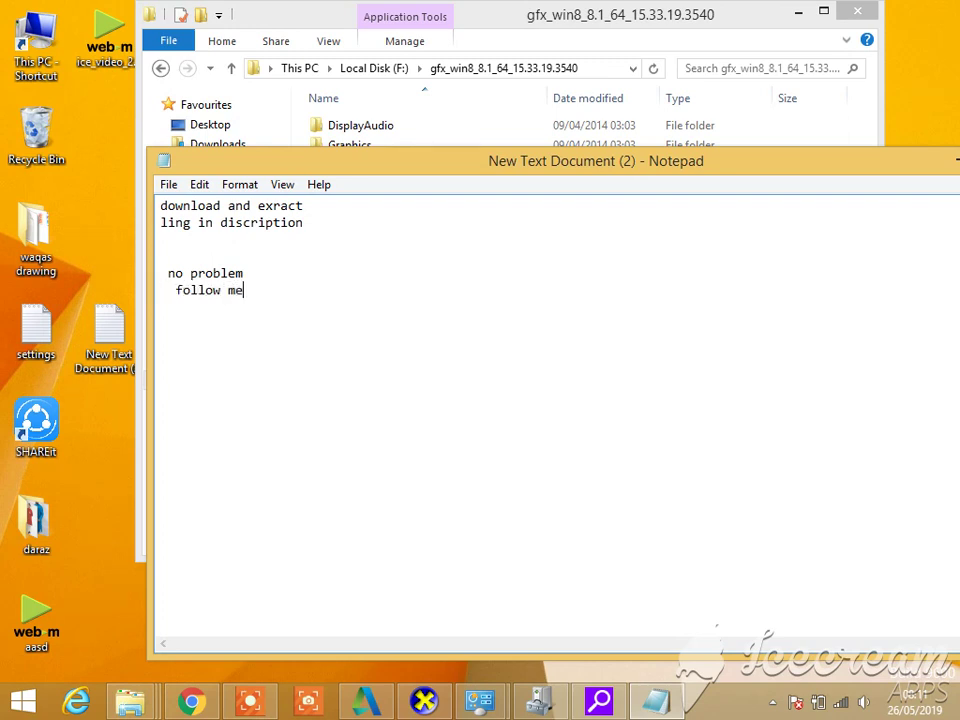
{"action": "left_click_drag", "start_coordinate": [848, 152], "coordinate": [750, 148]}
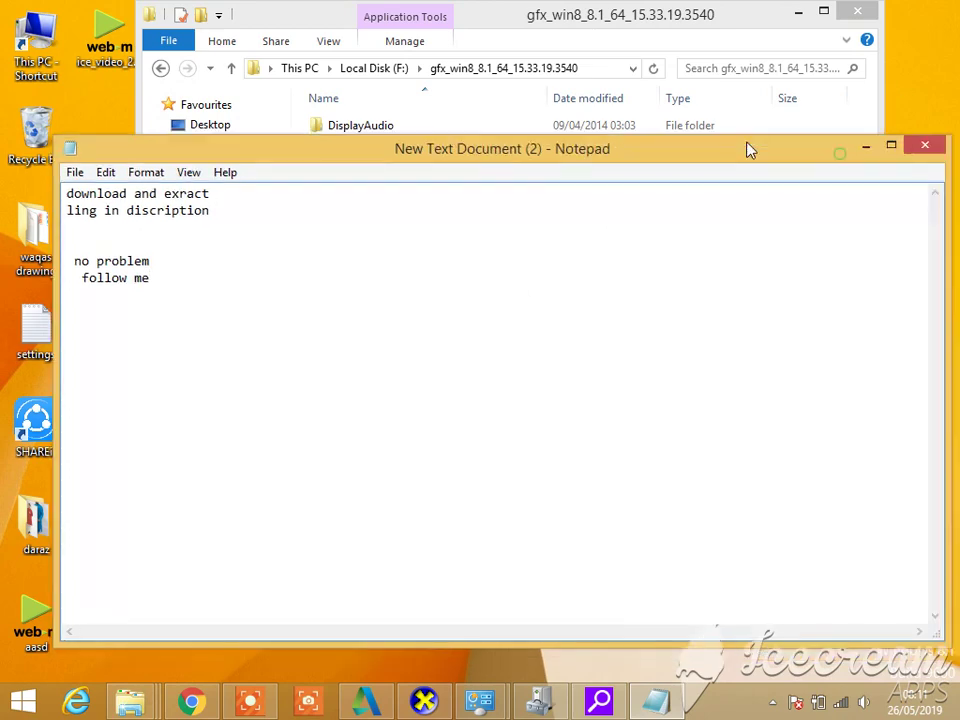
{"action": "left_click", "coordinate": [866, 147]}
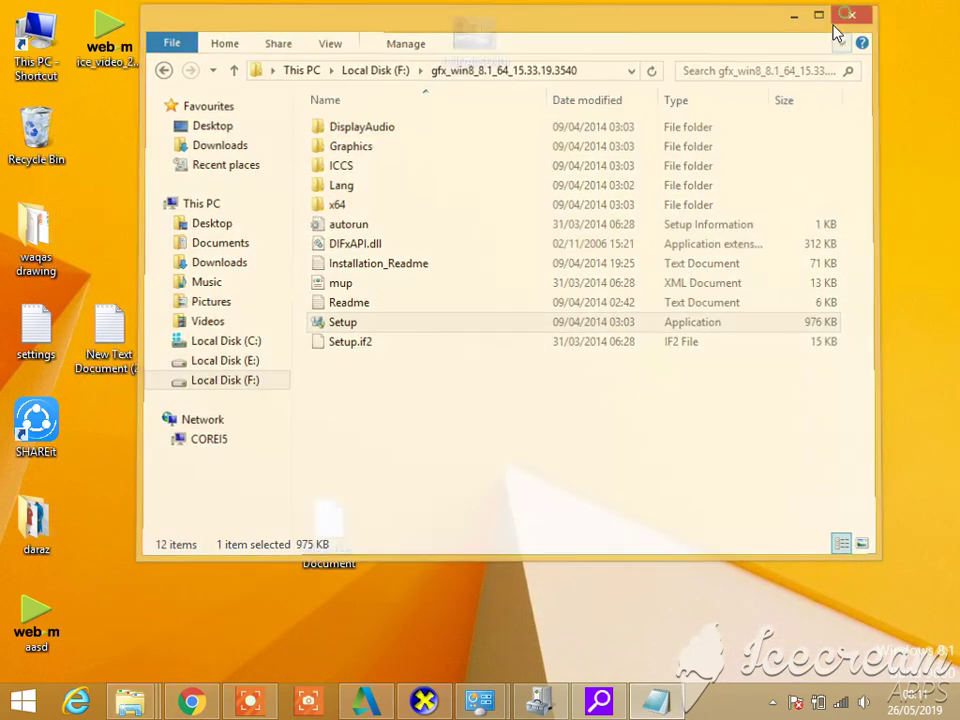
Step: Close the extracted driver folder, refresh the desktop and open Device Manager
{"action": "left_click", "coordinate": [857, 12]}
{"action": "right_click", "coordinate": [618, 158]}
{"action": "left_click", "coordinate": [640, 210]}
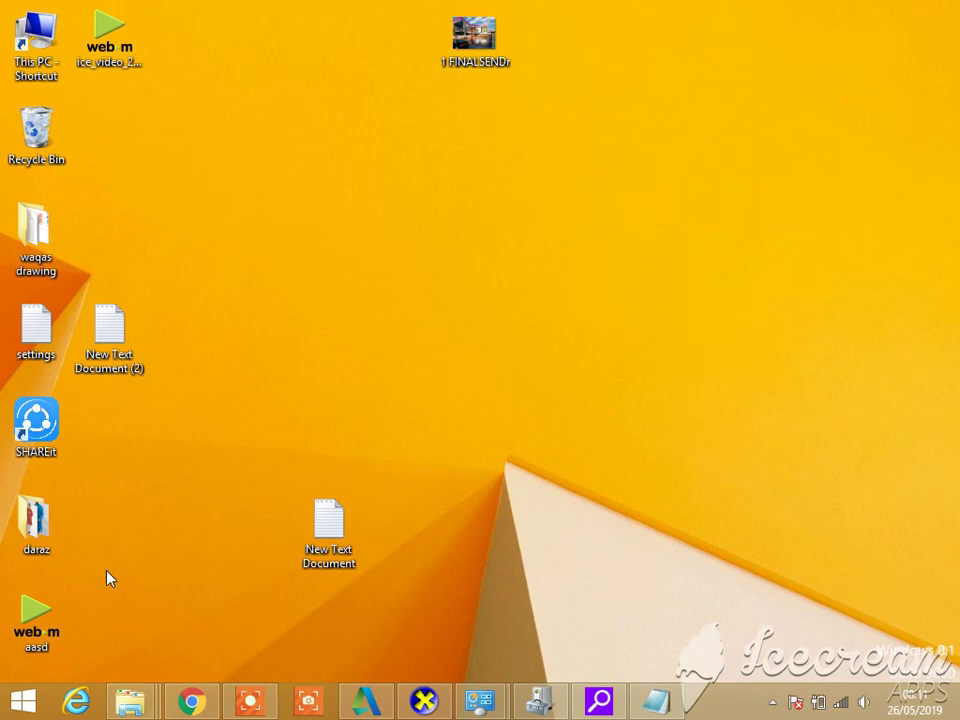
{"action": "right_click", "coordinate": [324, 374]}
{"action": "left_click", "coordinate": [352, 425]}
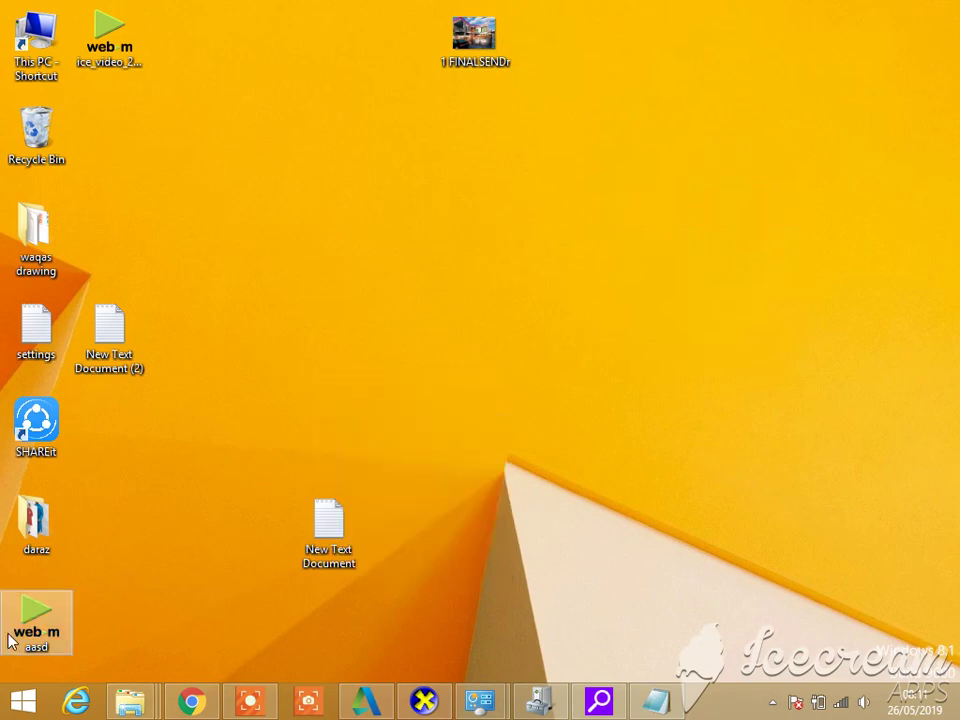
{"action": "right_click", "coordinate": [22, 702]}
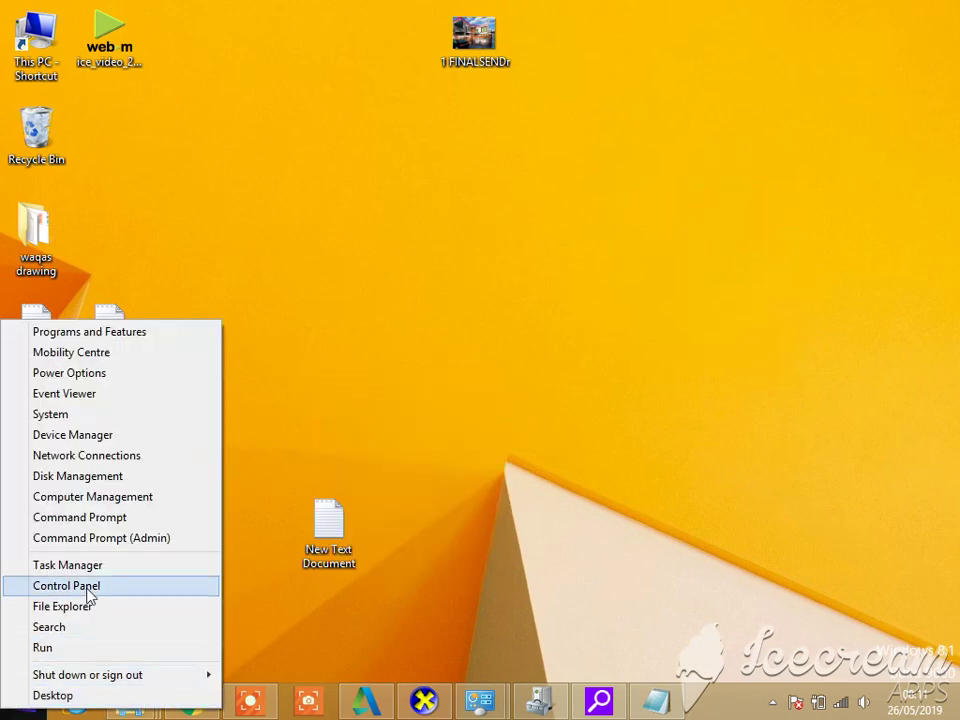
{"action": "left_click", "coordinate": [63, 441]}
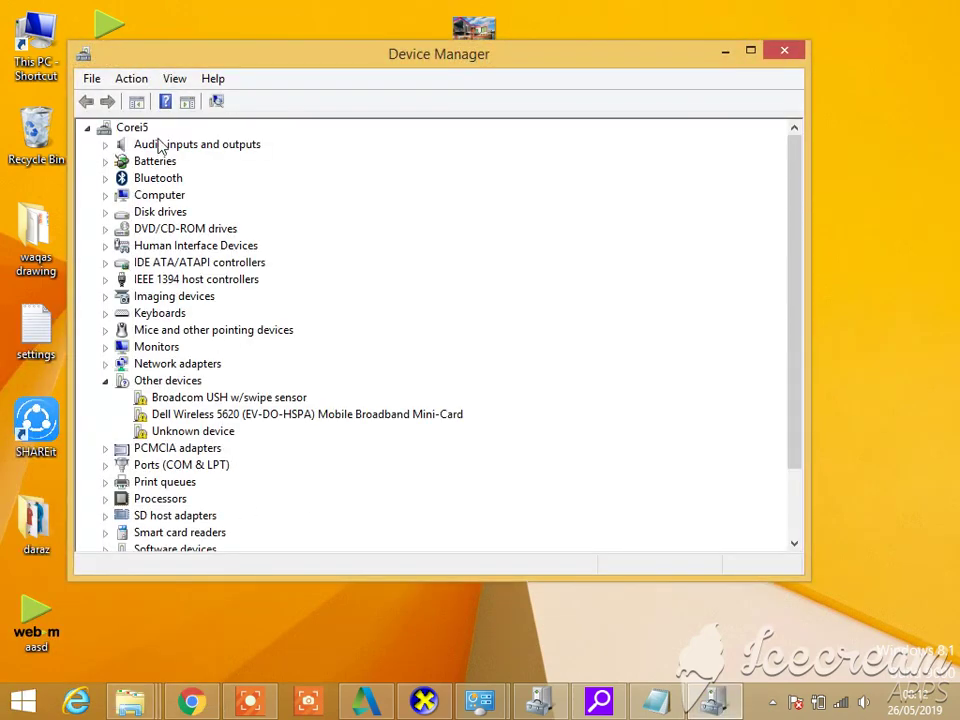
{"action": "left_click", "coordinate": [137, 88]}
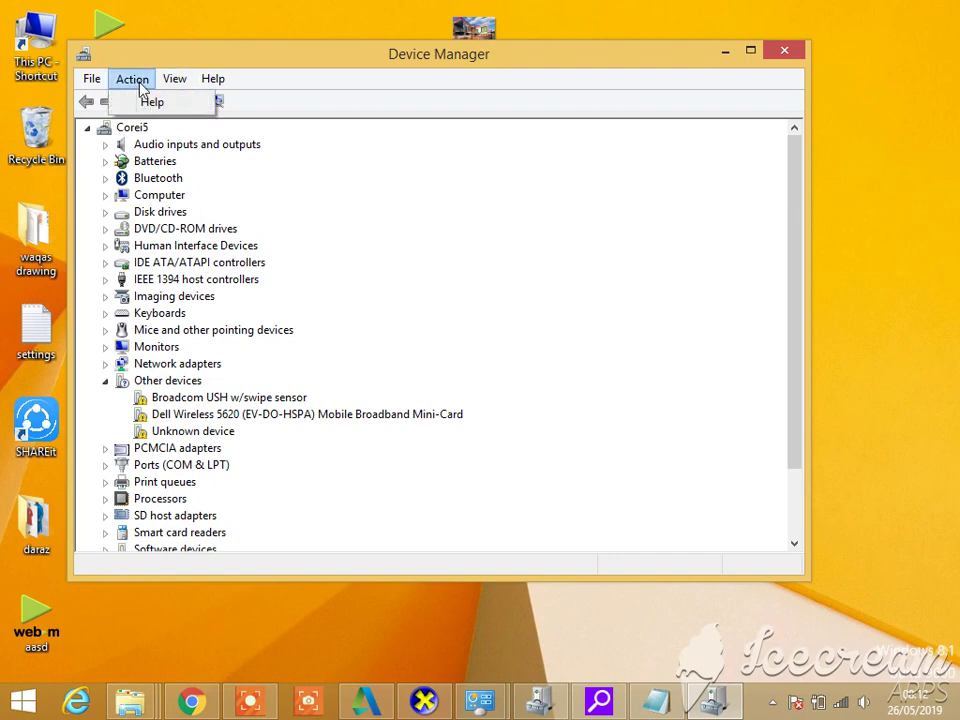
{"action": "left_click", "coordinate": [140, 88]}
{"action": "left_click", "coordinate": [93, 84]}
{"action": "left_click", "coordinate": [133, 85]}
{"action": "left_click_drag", "start_coordinate": [231, 56], "coordinate": [296, 42]}
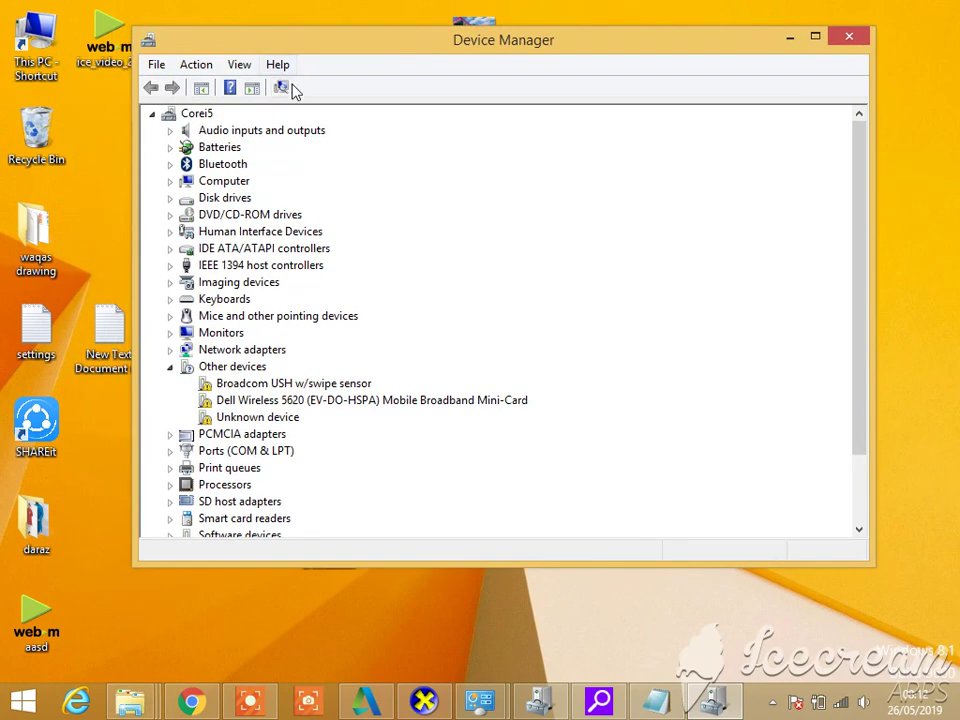
{"action": "left_click", "coordinate": [194, 66]}
{"action": "left_click", "coordinate": [236, 70]}
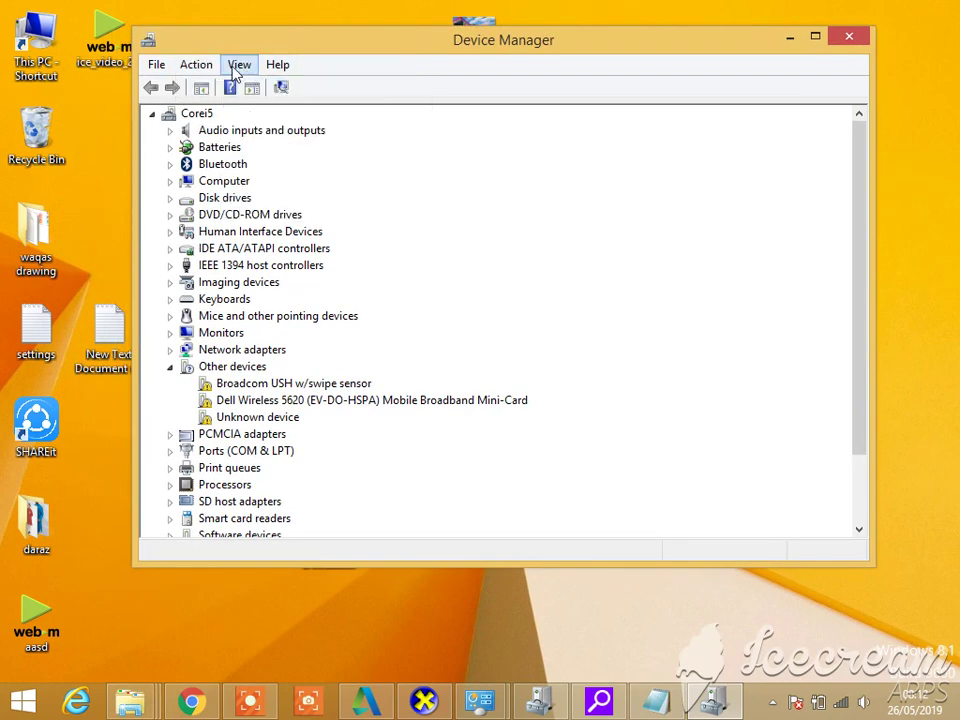
{"action": "left_click", "coordinate": [236, 70]}
Step: Maximize the Device Manager window and start the Add Hardware wizard for legacy hardware
{"action": "mouse_move", "coordinate": [278, 64]}
{"action": "left_click", "coordinate": [816, 38]}
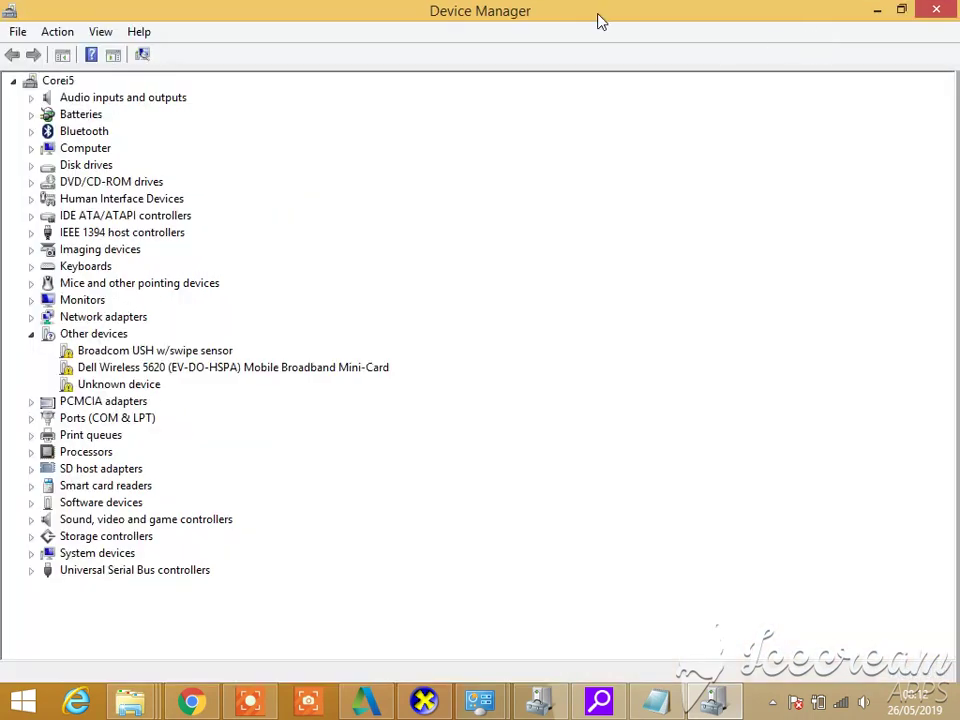
{"action": "left_click", "coordinate": [57, 32]}
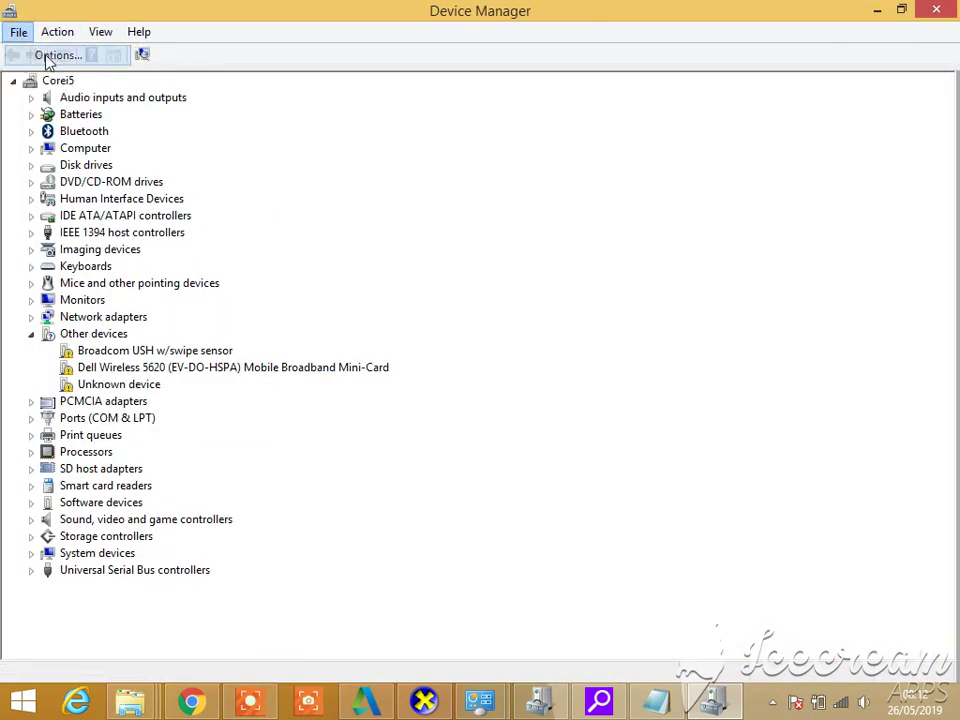
{"action": "left_click", "coordinate": [50, 57]}
{"action": "left_click", "coordinate": [652, 135]}
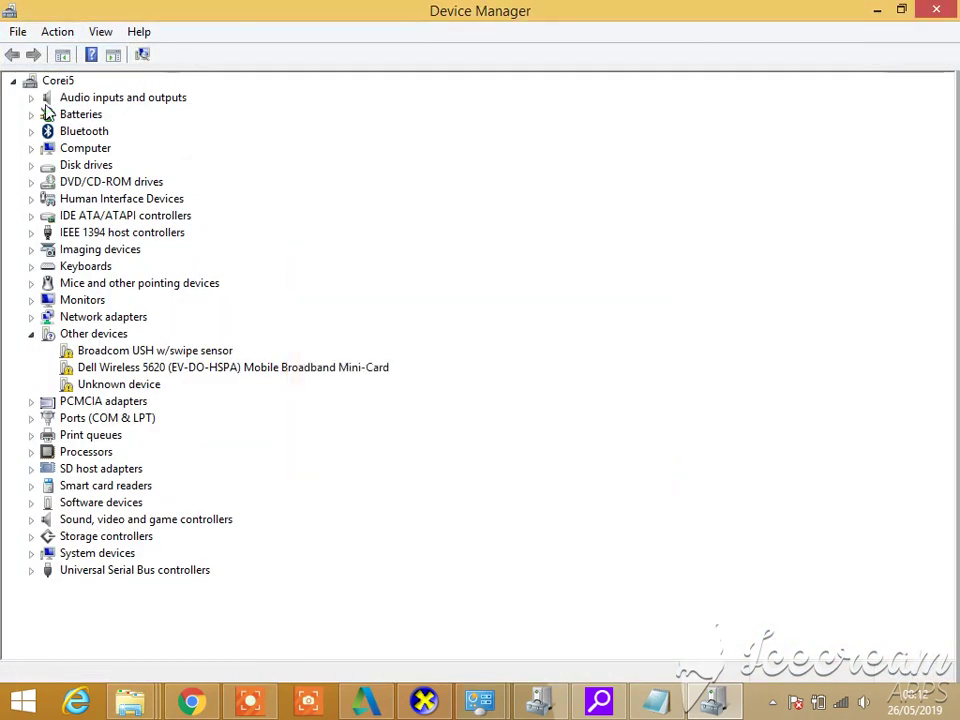
{"action": "left_click", "coordinate": [78, 130]}
{"action": "left_click", "coordinate": [57, 32]}
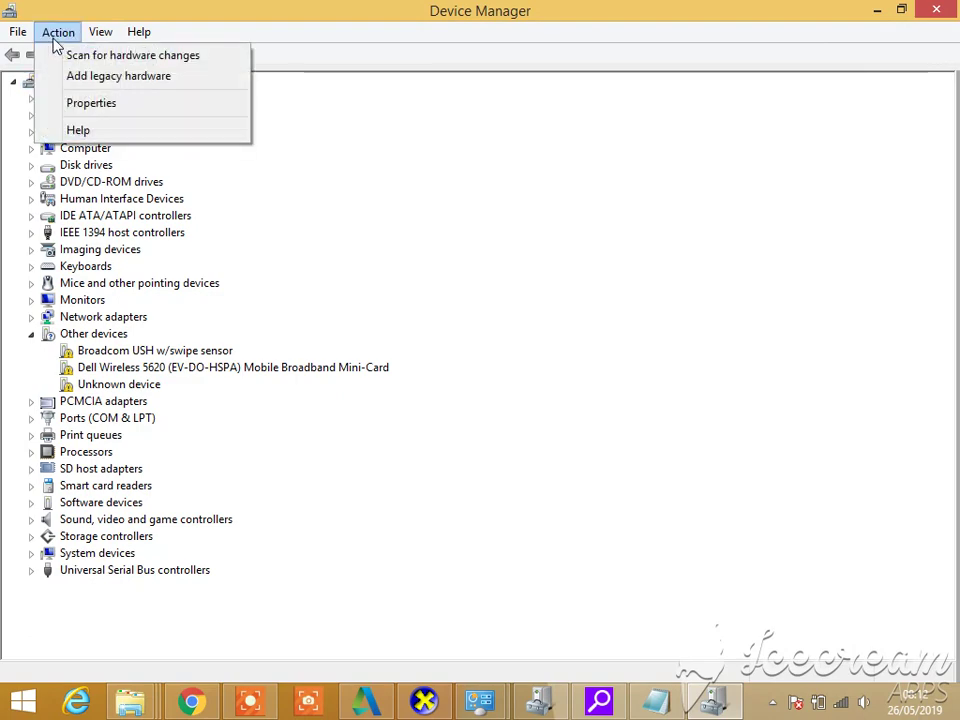
{"action": "left_click", "coordinate": [96, 86]}
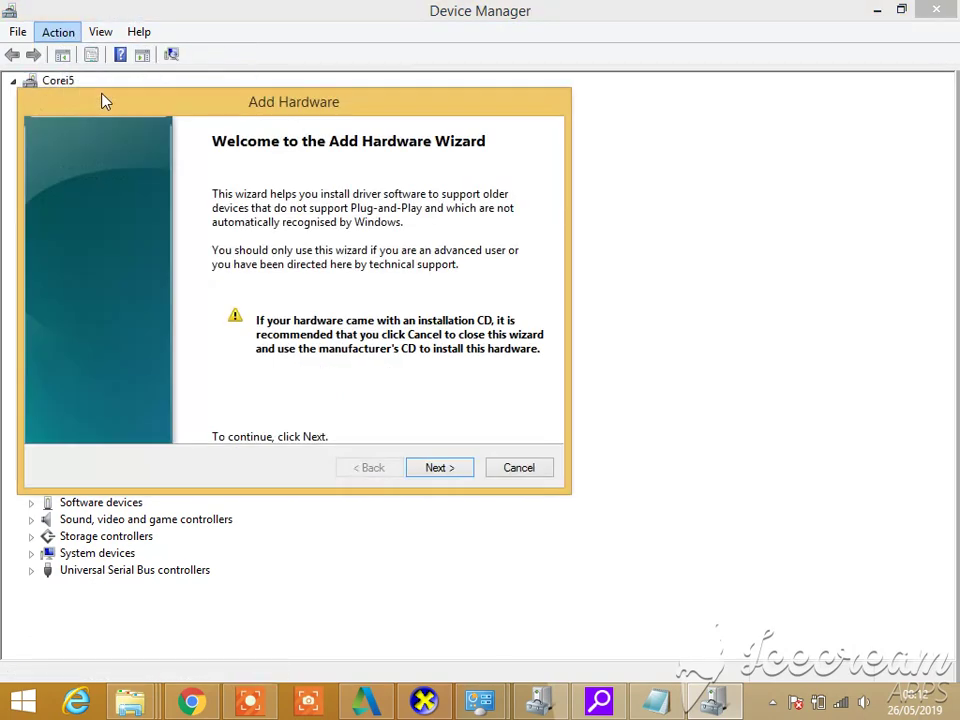
Step: Choose to install hardware manually selected from a list, with Display adapters as the hardware type
{"action": "left_click", "coordinate": [440, 468]}
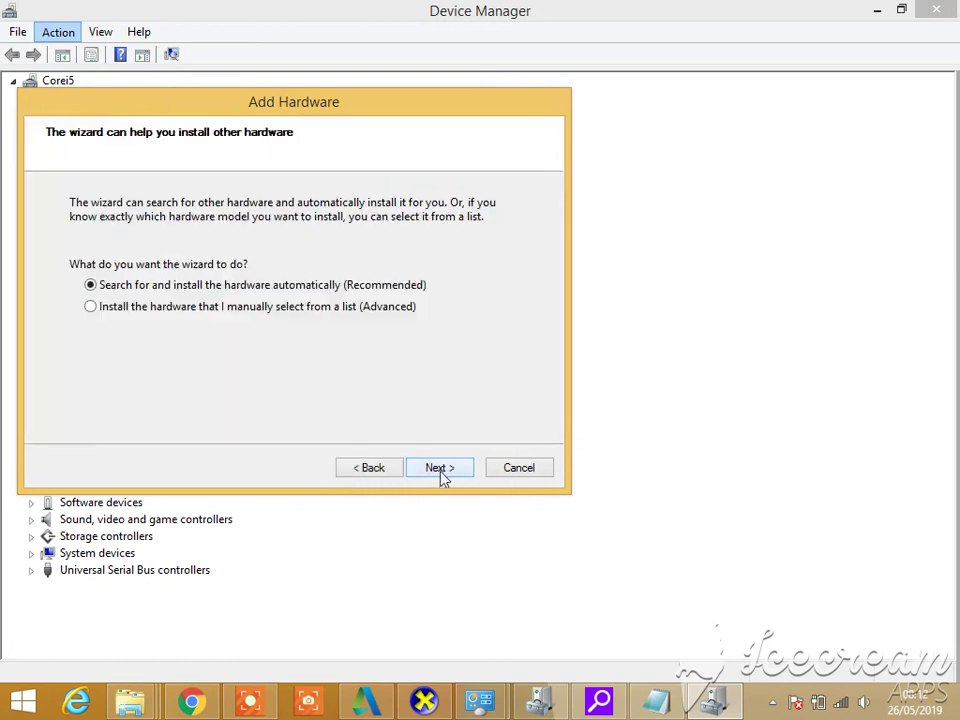
{"action": "left_click", "coordinate": [137, 308]}
{"action": "left_click", "coordinate": [440, 468]}
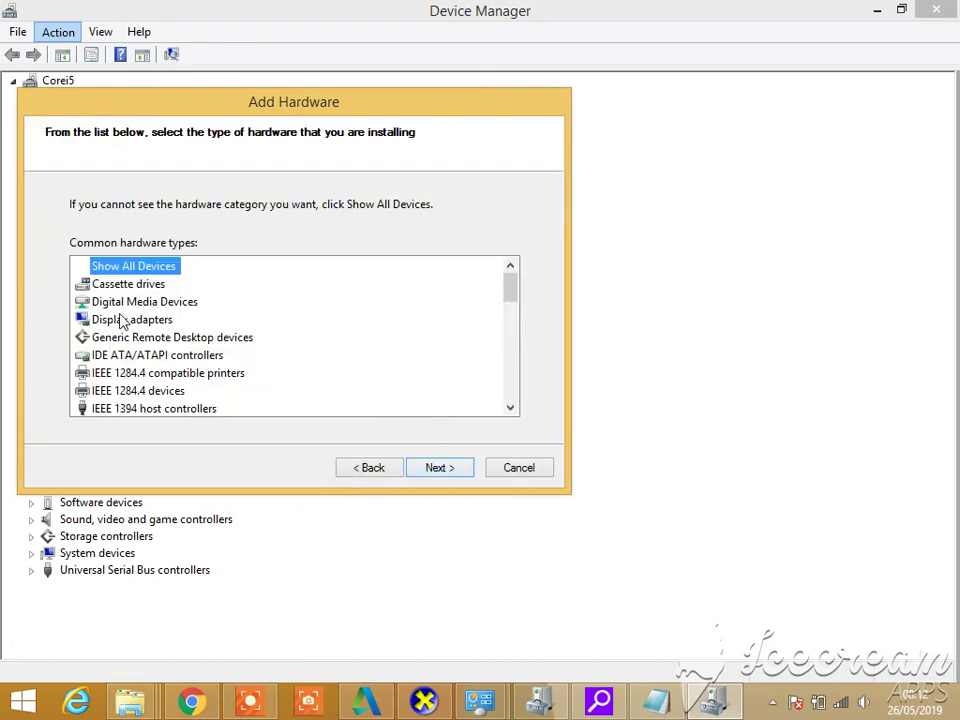
{"action": "left_click", "coordinate": [131, 320]}
{"action": "left_click", "coordinate": [439, 469]}
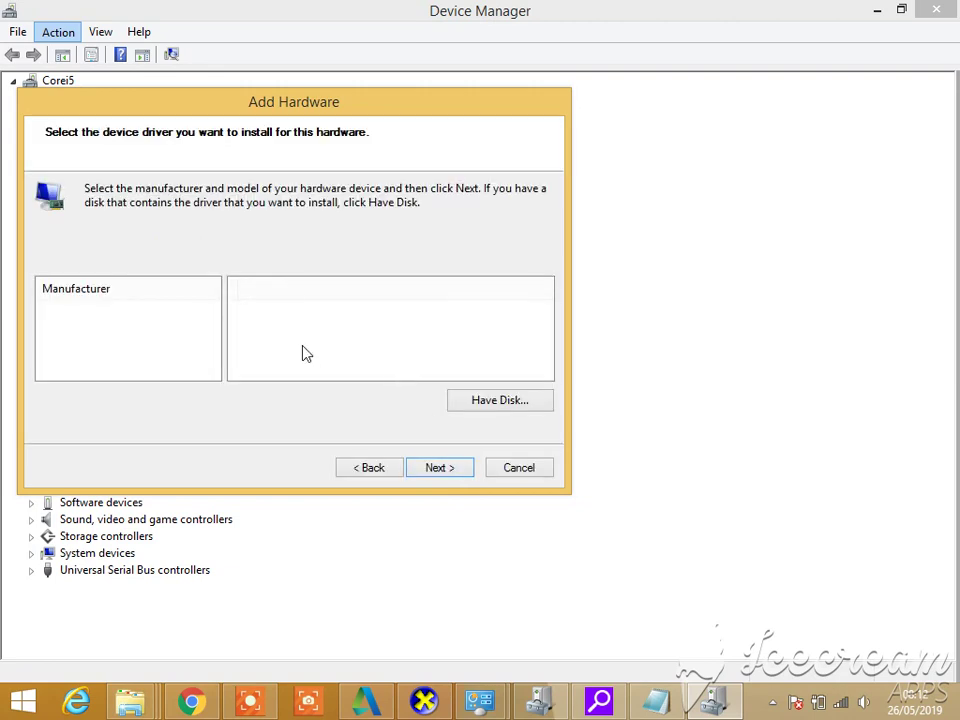
Step: Load the driver from disk using igdlh64.inf in the Graphics folder of gfx_win8_8.1_64_15.33.19.3540 on Local Disk (F:)
{"action": "left_click", "coordinate": [487, 403]}
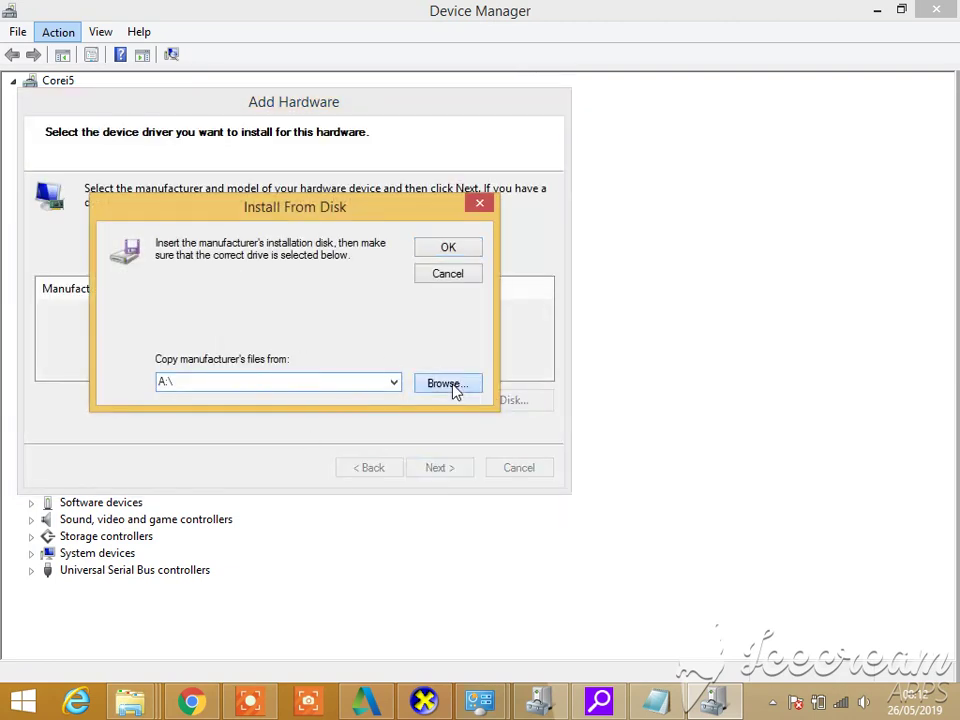
{"action": "left_click", "coordinate": [452, 389]}
{"action": "left_click", "coordinate": [86, 382]}
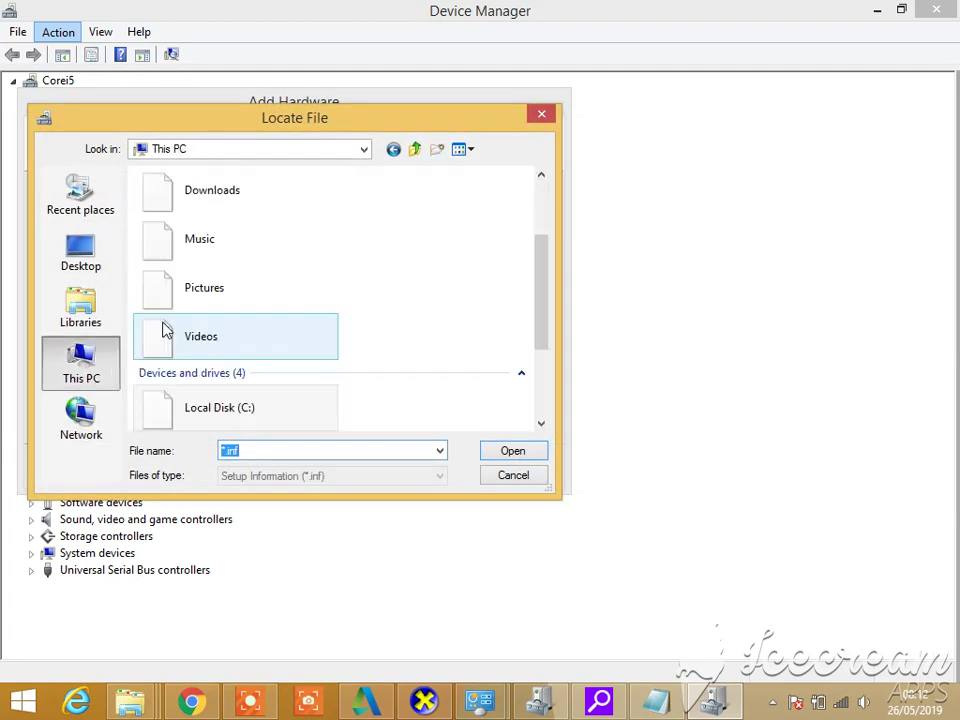
{"action": "scroll", "coordinate": [263, 406], "scroll_direction": "down", "scroll_amount": 2}
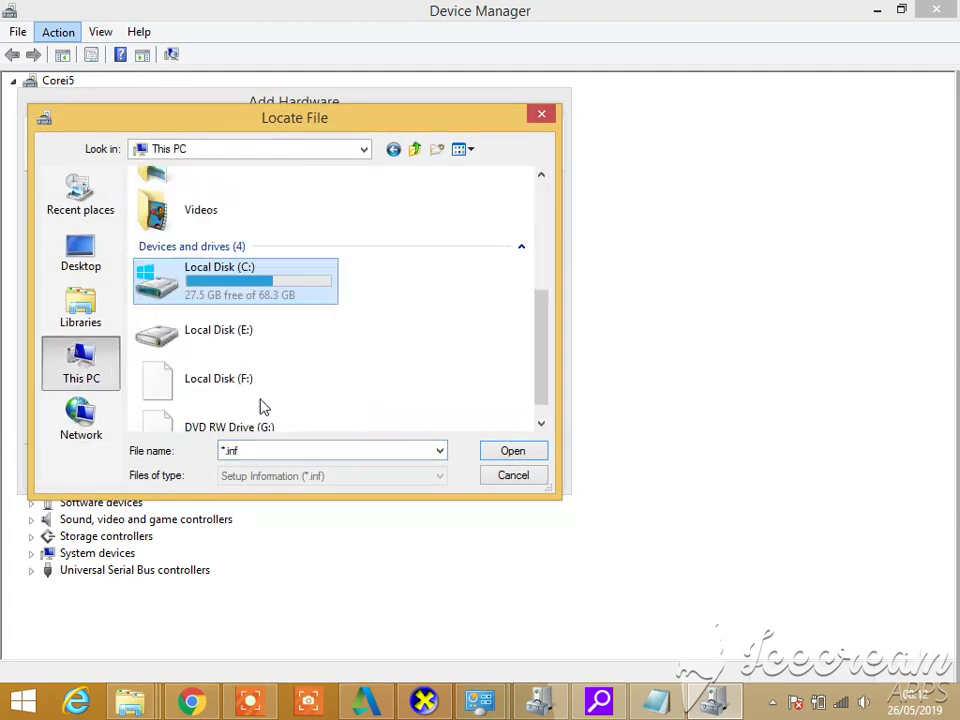
{"action": "double_click", "coordinate": [242, 347]}
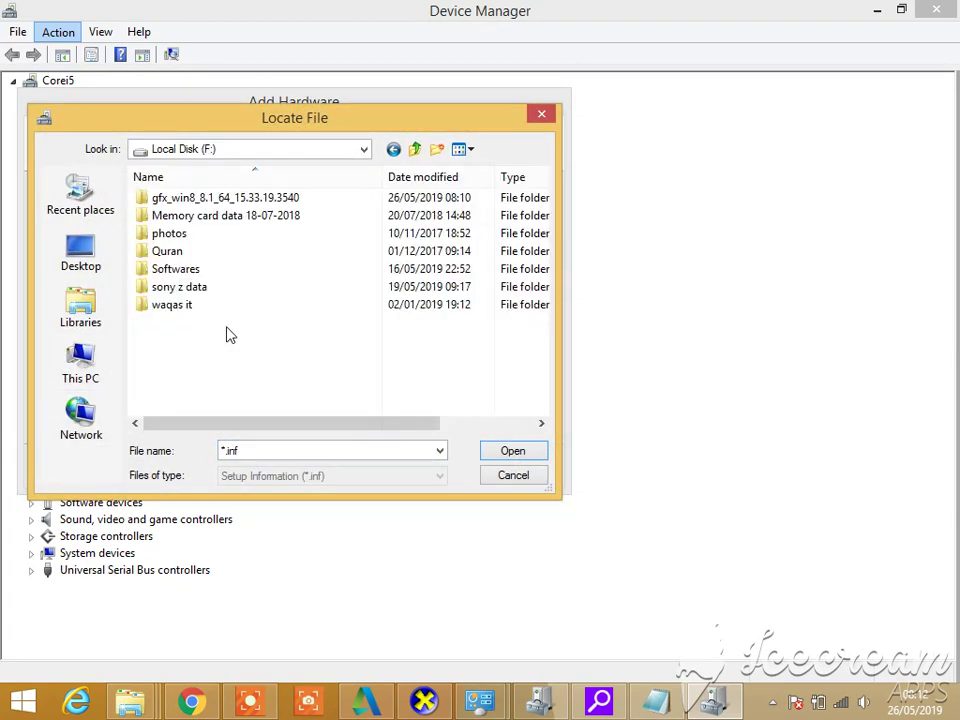
{"action": "double_click", "coordinate": [184, 199]}
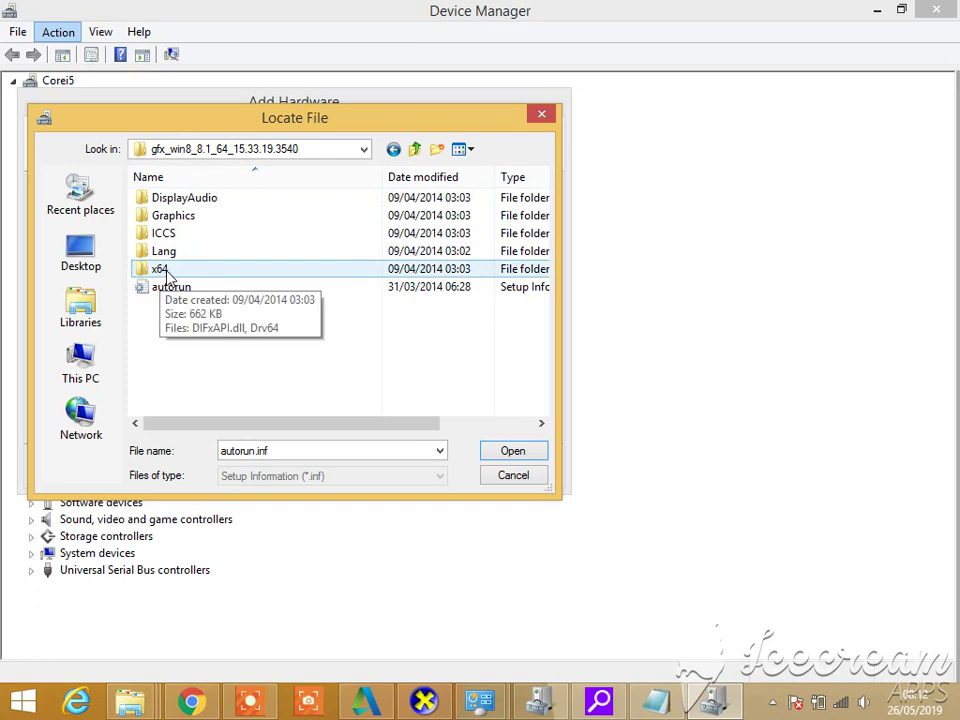
{"action": "double_click", "coordinate": [171, 223]}
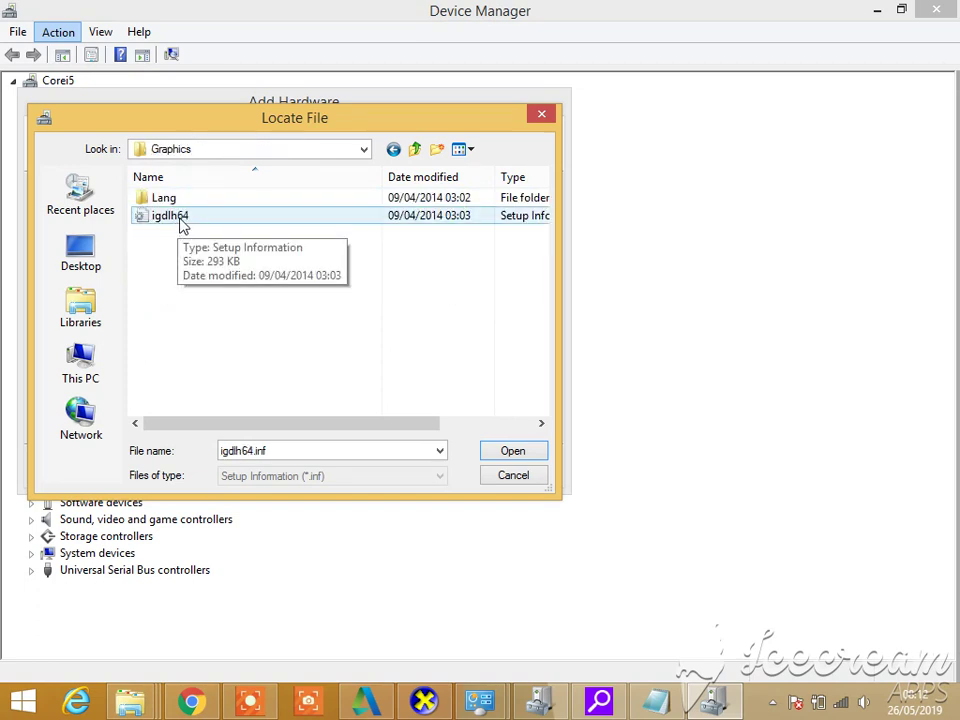
{"action": "left_click", "coordinate": [182, 225]}
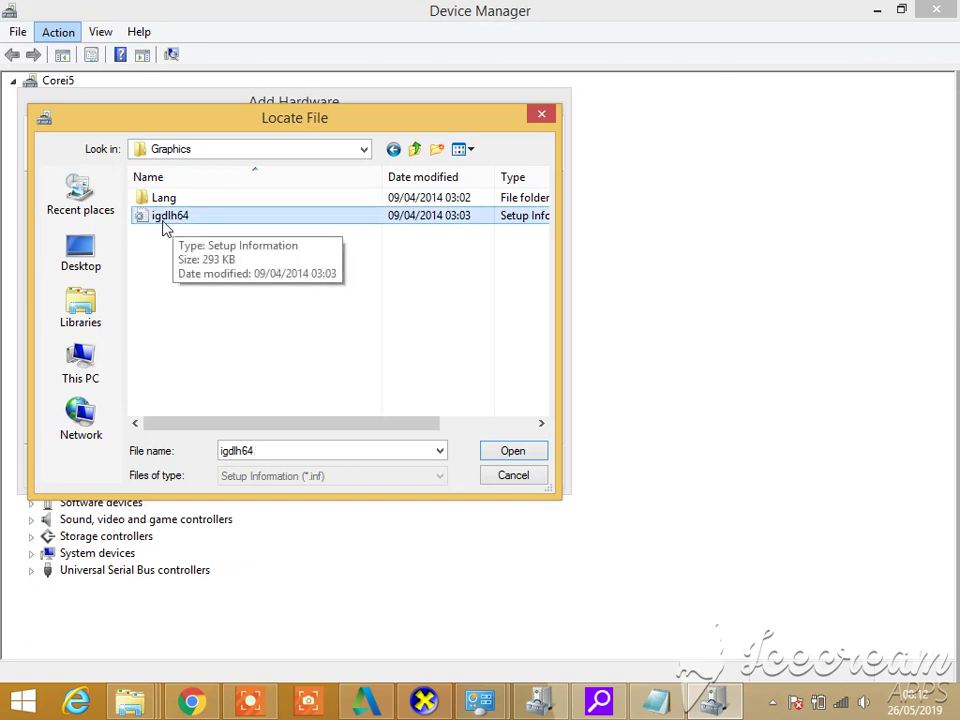
{"action": "double_click", "coordinate": [163, 222]}
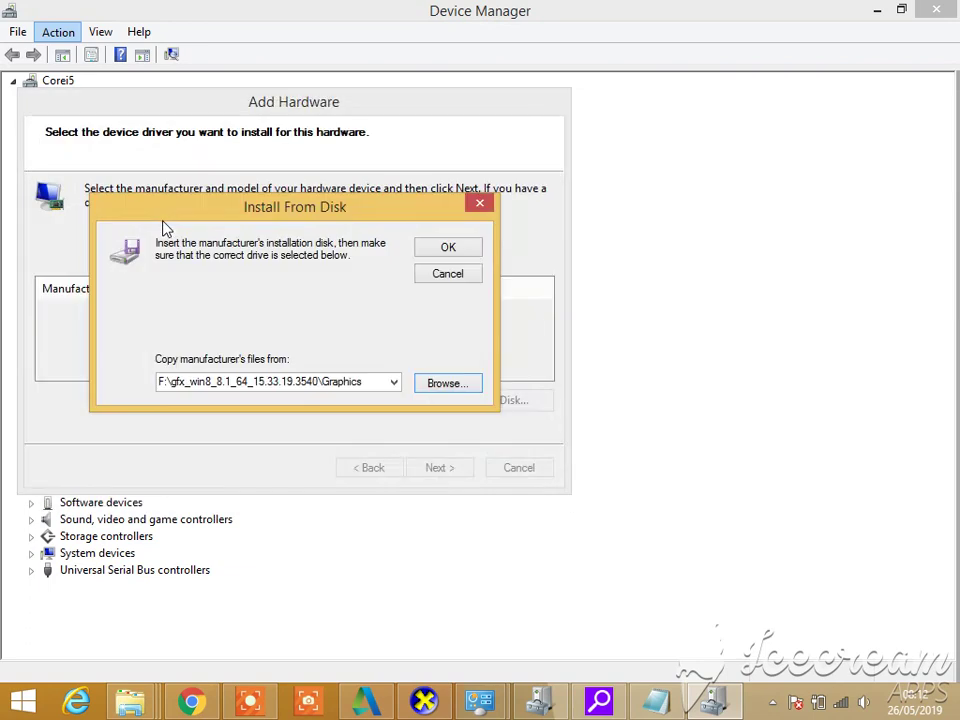
{"action": "left_click", "coordinate": [451, 253]}
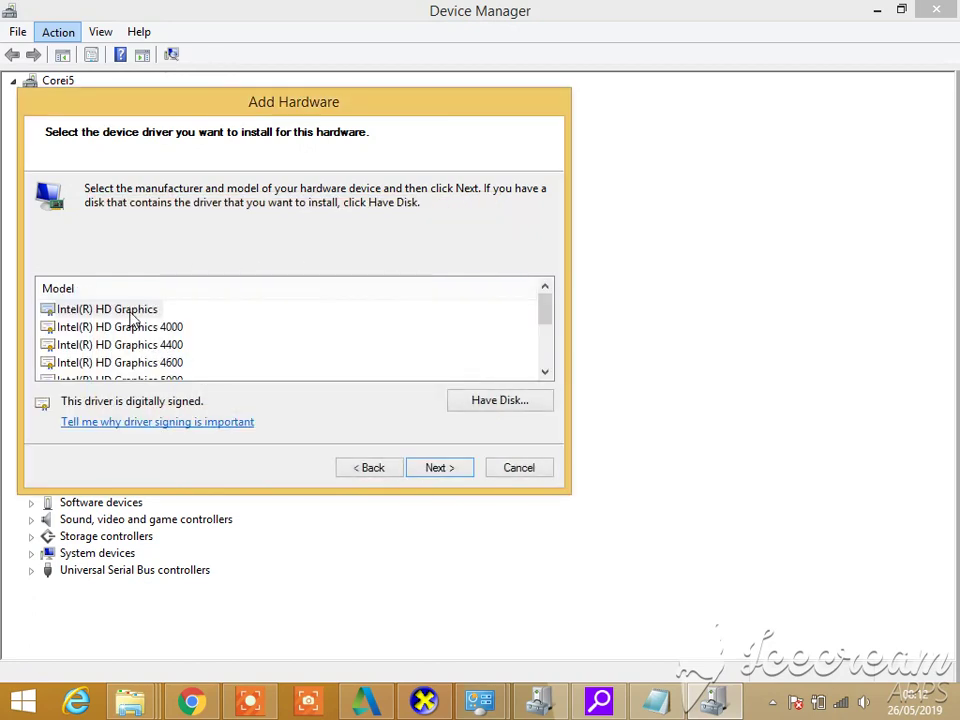
Step: Select the Intel(R) HD Graphics model and start installing its driver
{"action": "left_click", "coordinate": [130, 313]}
{"action": "left_click", "coordinate": [435, 470]}
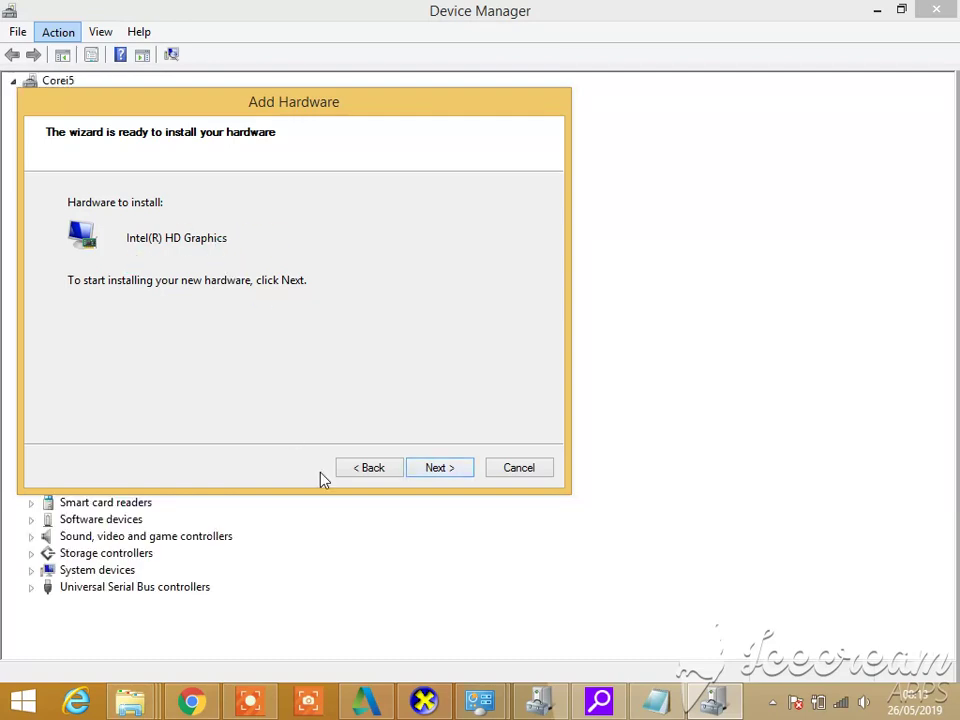
{"action": "mouse_move", "coordinate": [656, 708]}
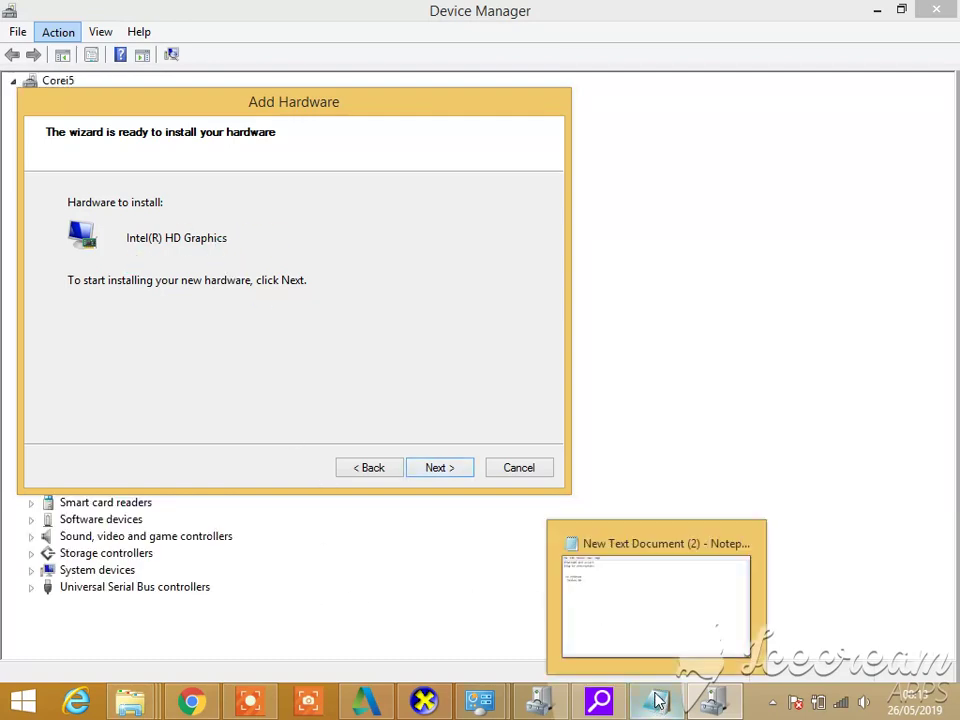
{"action": "left_click", "coordinate": [465, 468]}
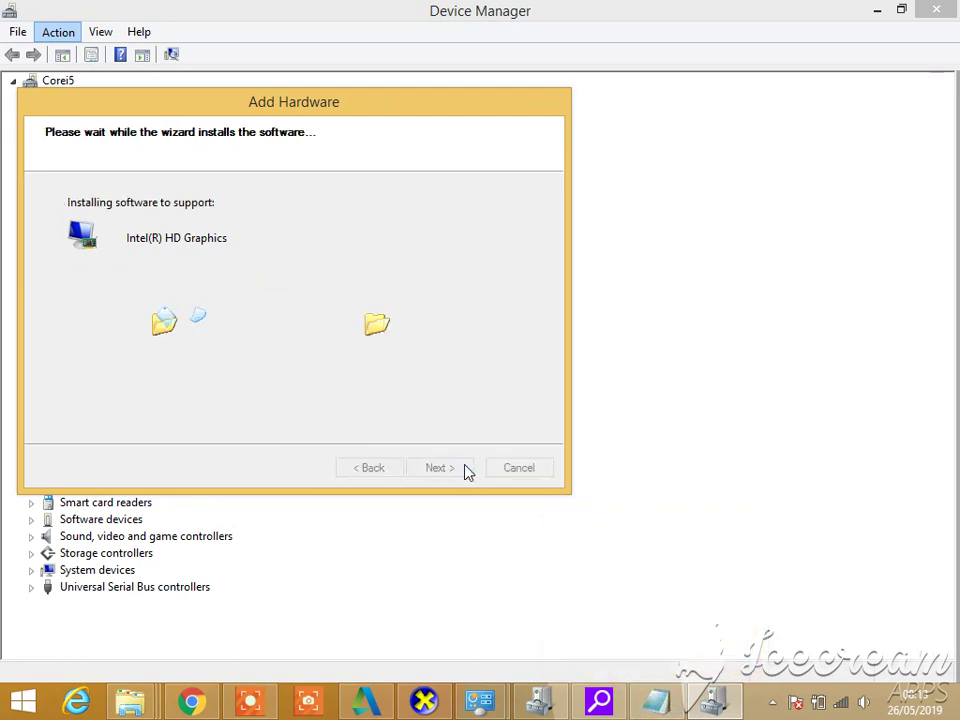
Step: Move the Notepad note beside the wizard, add the lines "go to device manager" and "do like me", and minimize it
{"action": "left_click", "coordinate": [659, 705]}
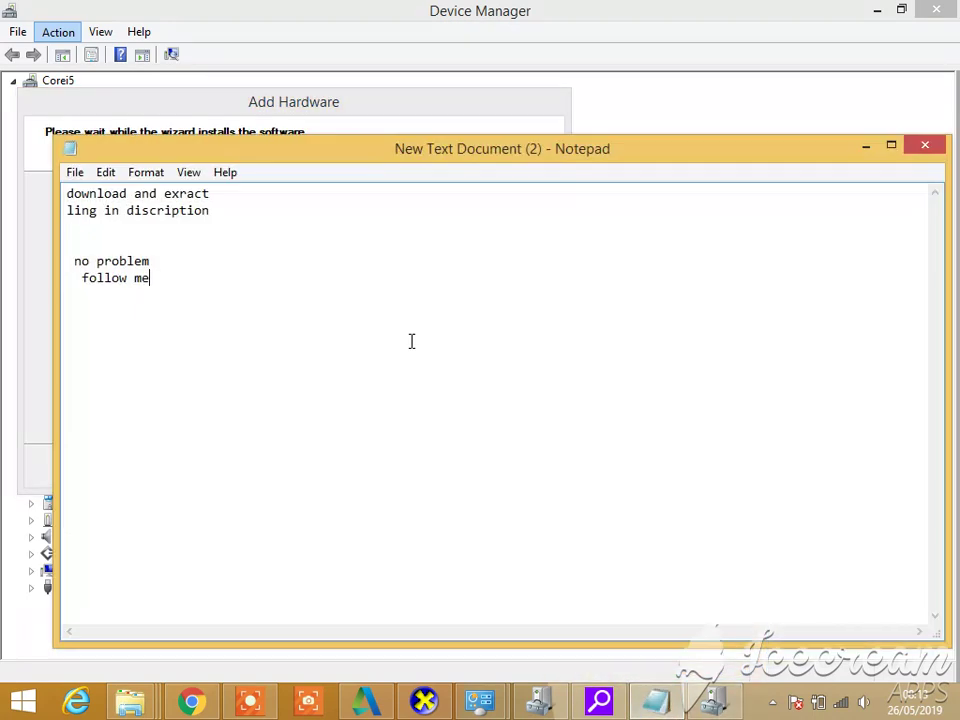
{"action": "left_click_drag", "start_coordinate": [352, 137], "coordinate": [768, 252]}
{"action": "key", "text": "Return"}
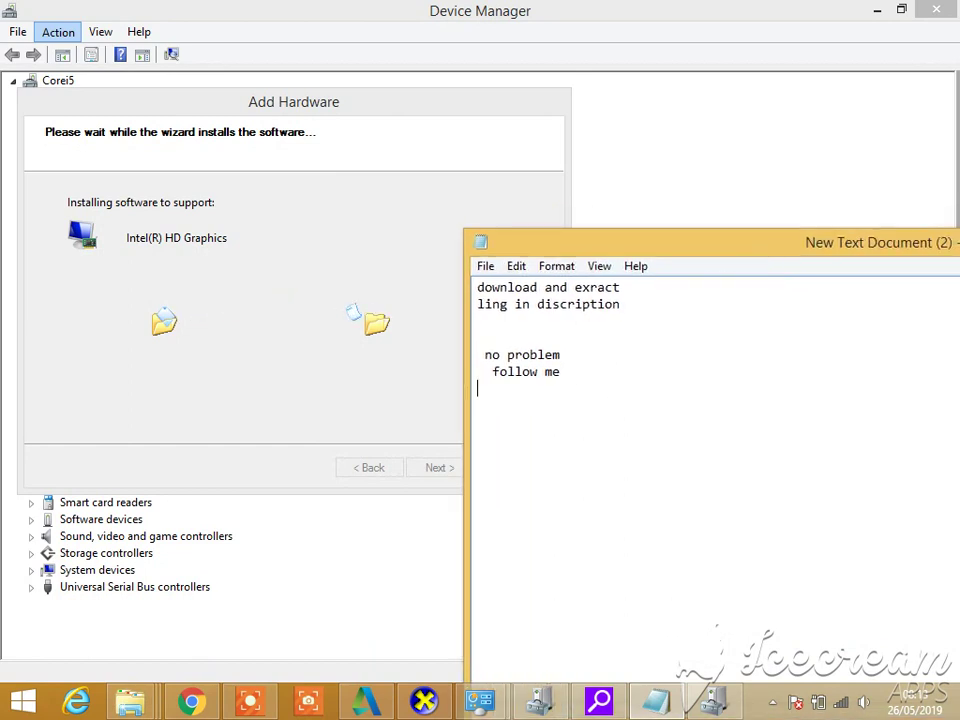
{"action": "type", "text": "go to dev"}
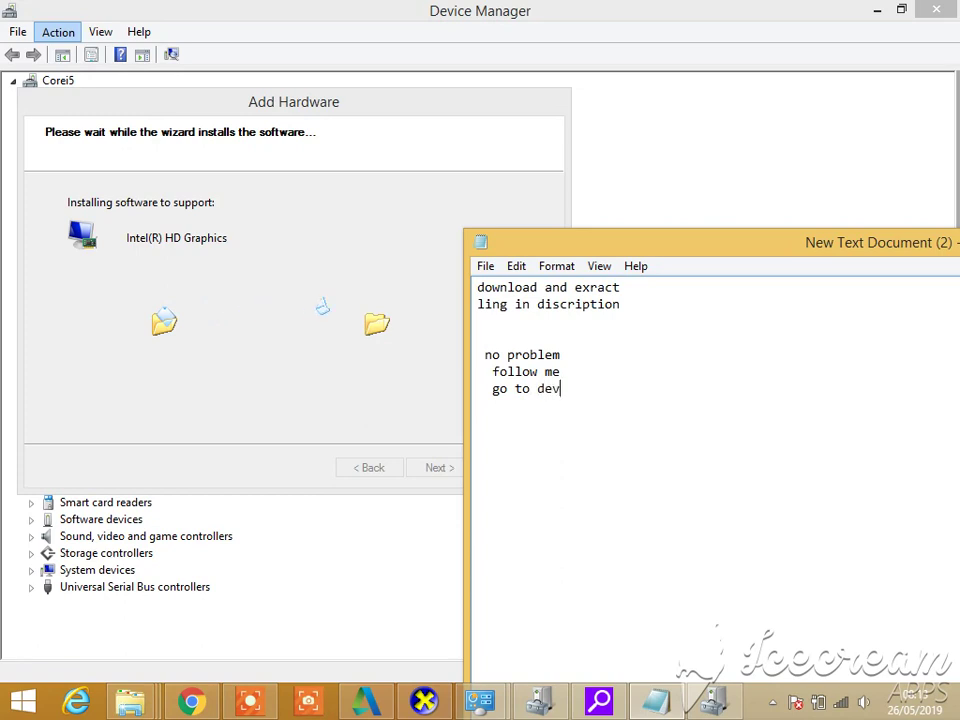
{"action": "type", "text": "ice manager"}
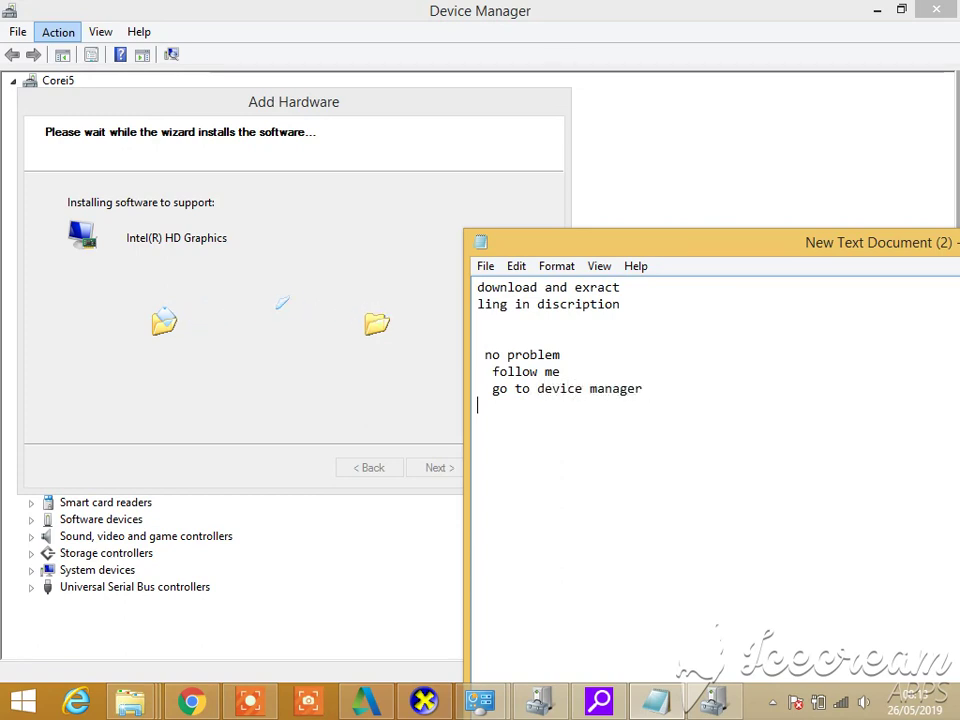
{"action": "key", "text": "Return"}
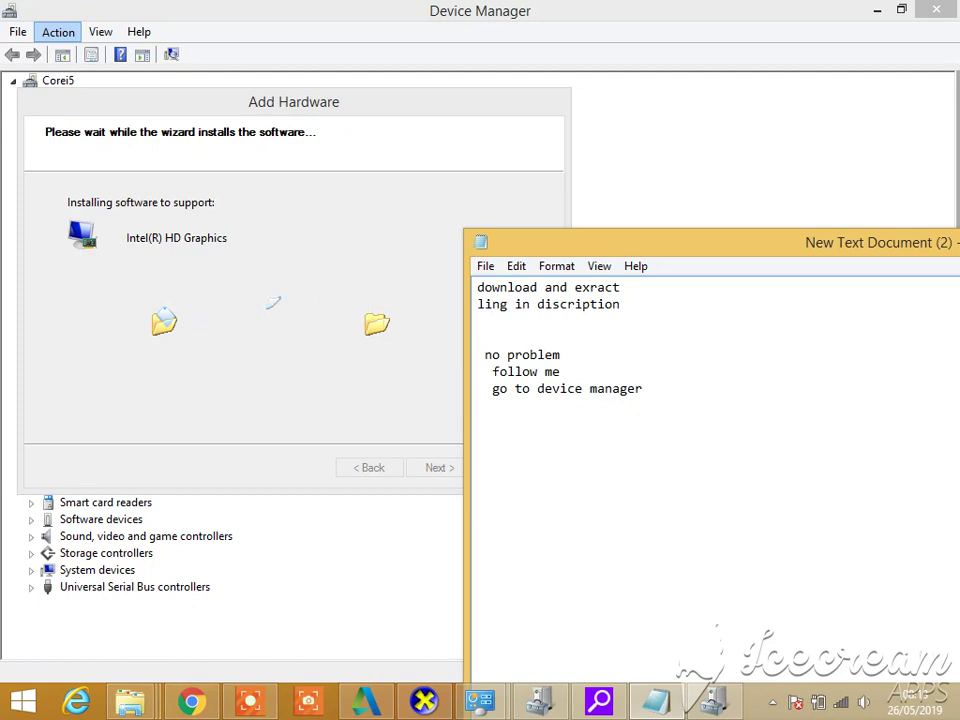
{"action": "type", "text": "do like men"}
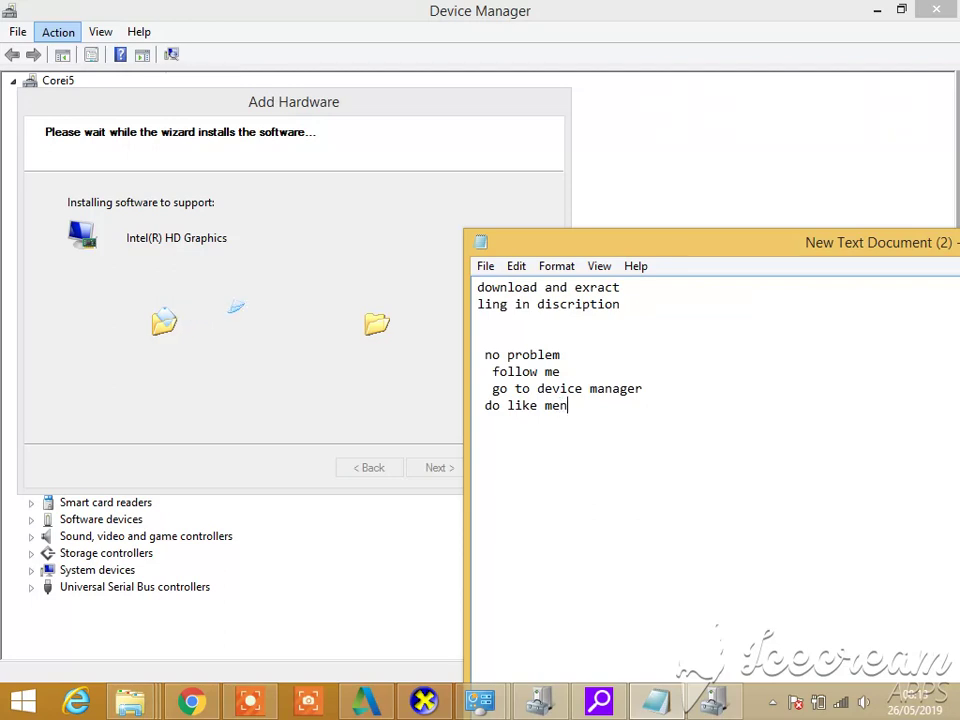
{"action": "key", "text": "BackSpace"}
{"action": "key", "text": "super+Down"}
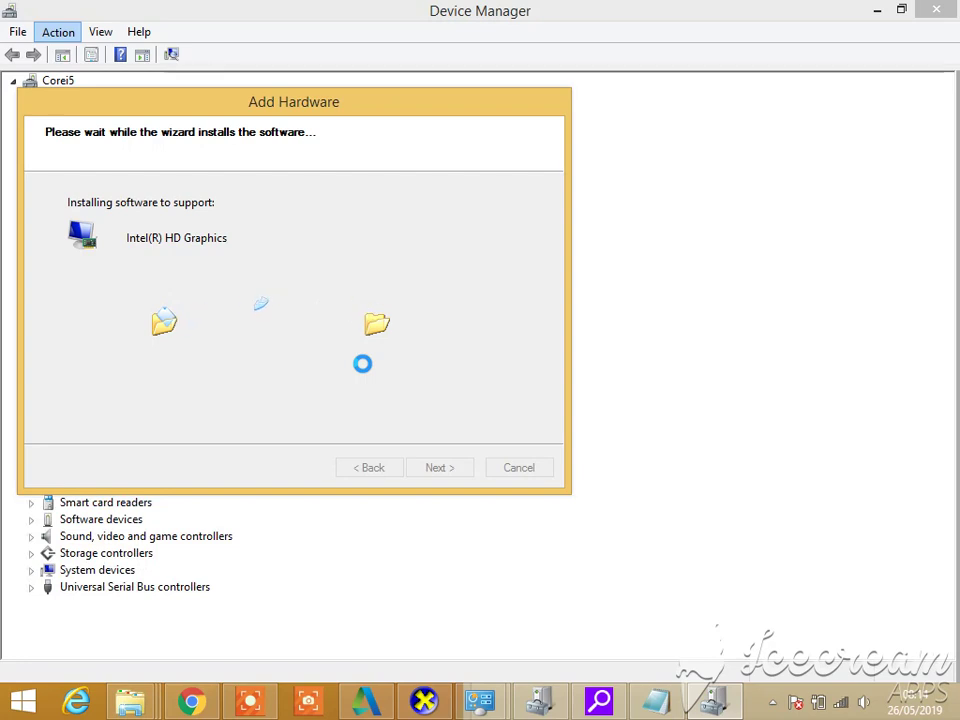
Step: Add a new line at the end of the Notepad note and finish the Add Hardware wizard
{"action": "left_click", "coordinate": [664, 699]}
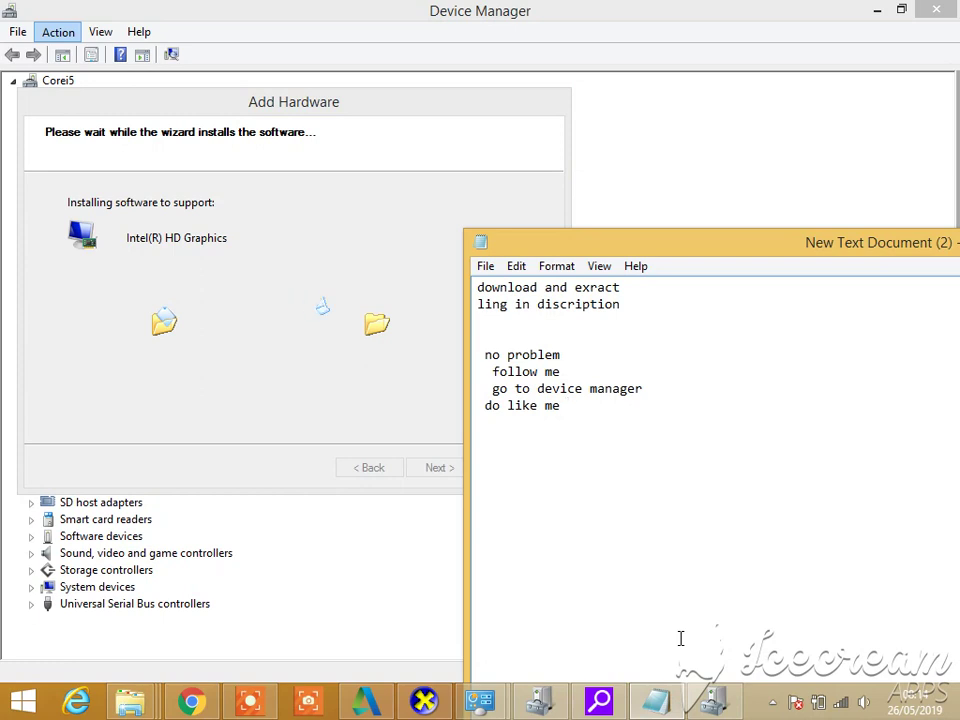
{"action": "key", "text": "Return"}
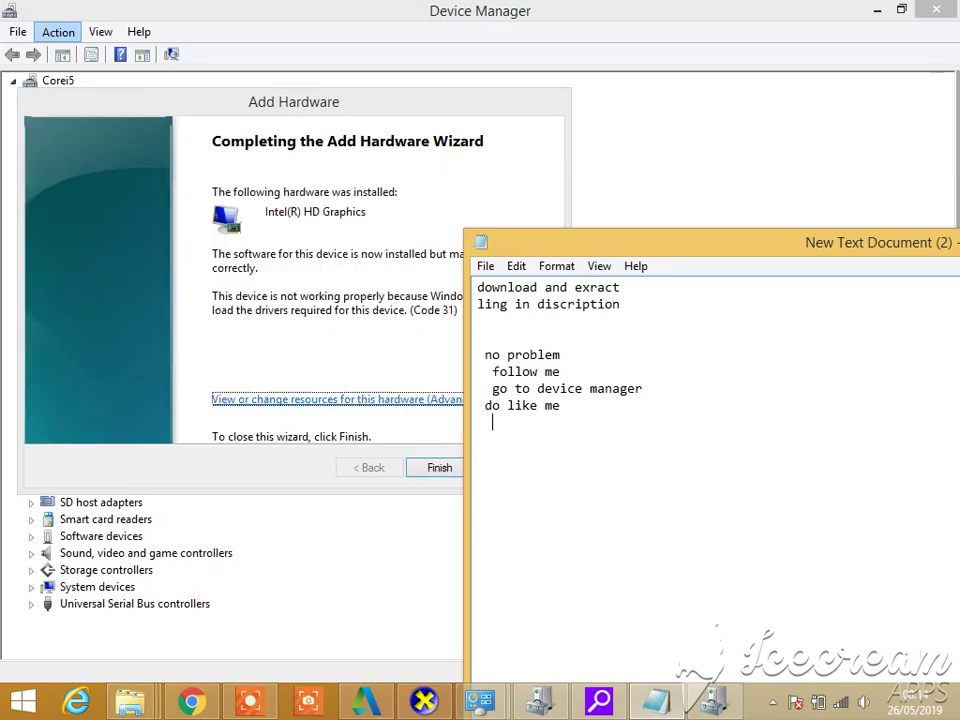
{"action": "left_click", "coordinate": [306, 358]}
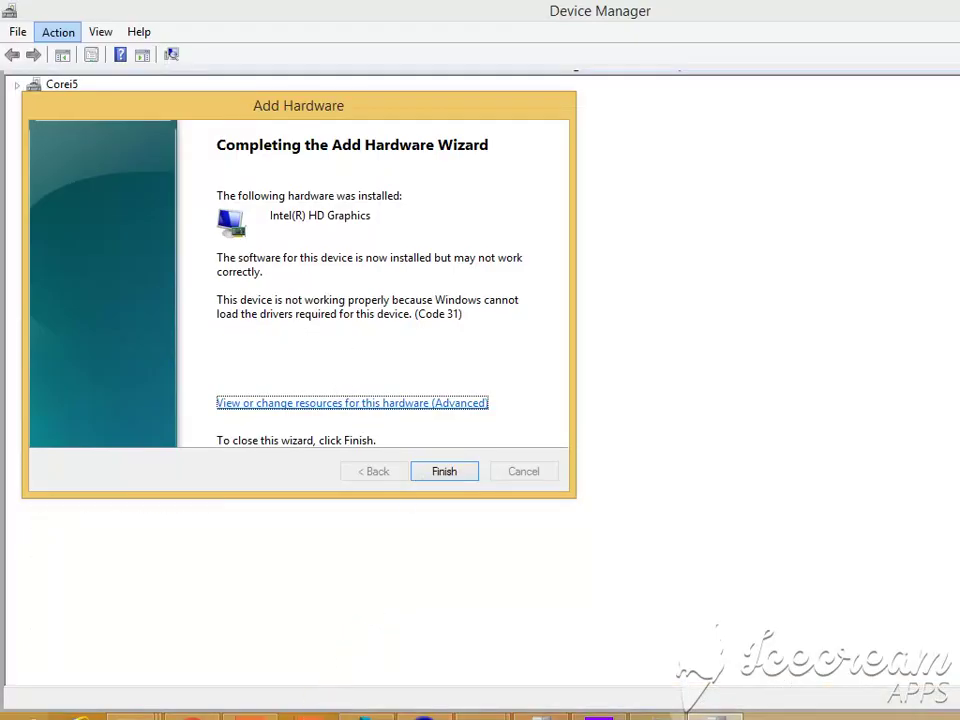
{"action": "mouse_move", "coordinate": [279, 681]}
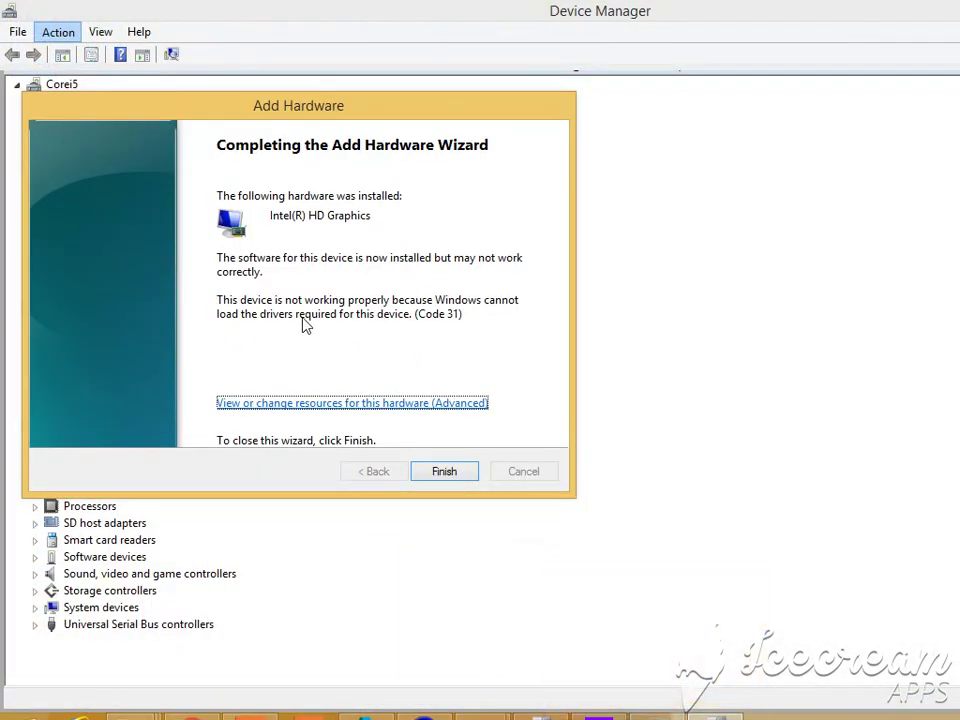
{"action": "left_click", "coordinate": [449, 476]}
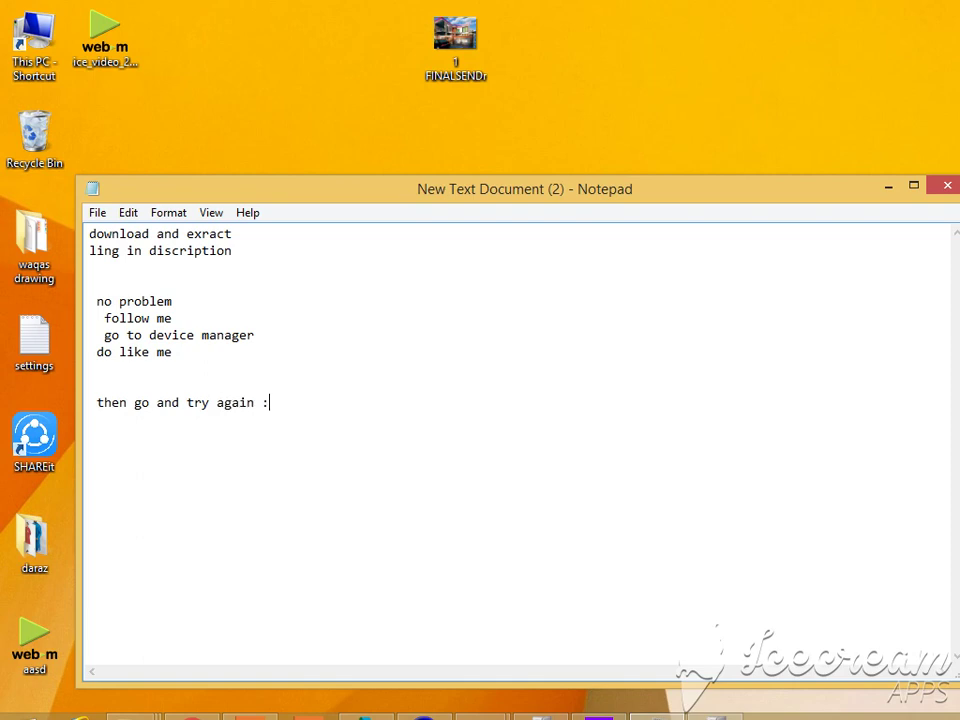
Step: Open the gfx_win8_8.1_64_15.33.19.3540 folder on Local Disk (F:) in File Explorer and run Setup as administrator
{"action": "double_click", "coordinate": [34, 42]}
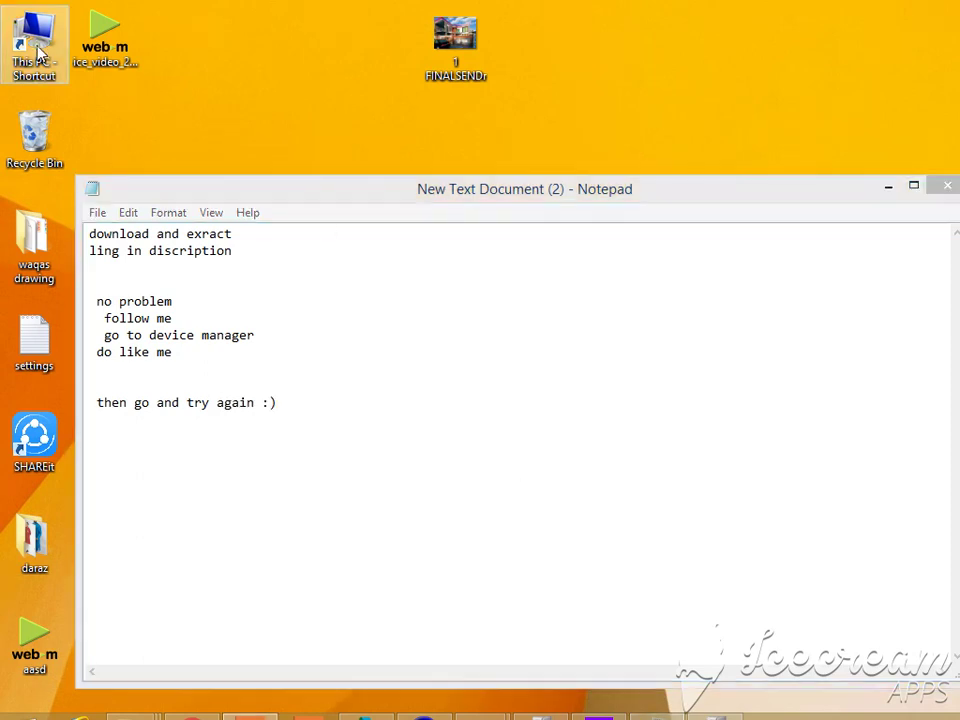
{"action": "left_click", "coordinate": [713, 330]}
{"action": "double_click", "coordinate": [713, 330]}
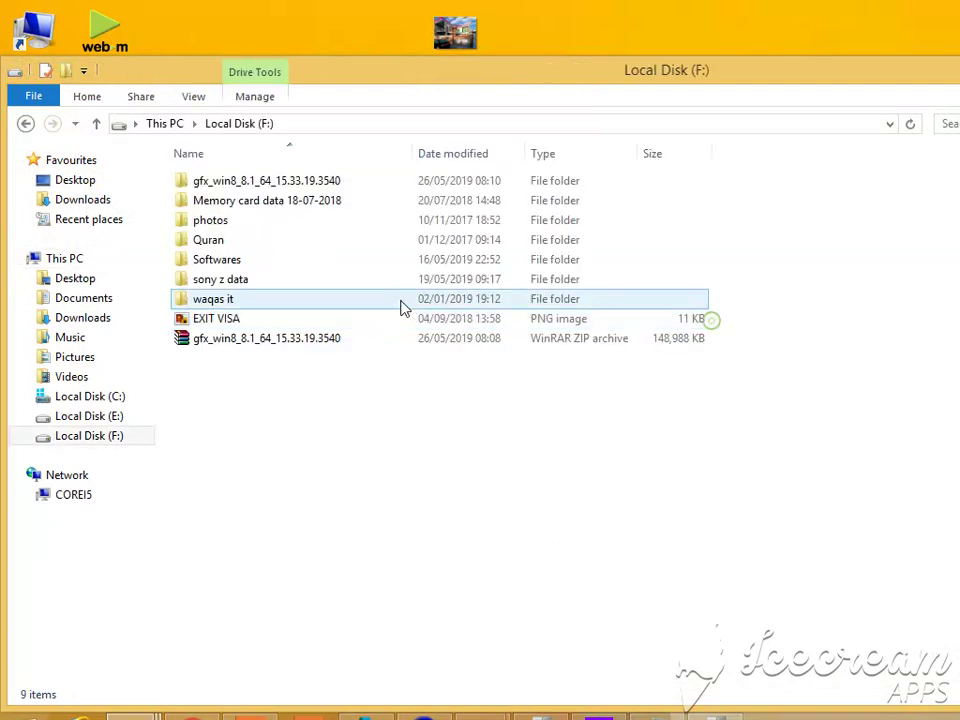
{"action": "left_click", "coordinate": [265, 190]}
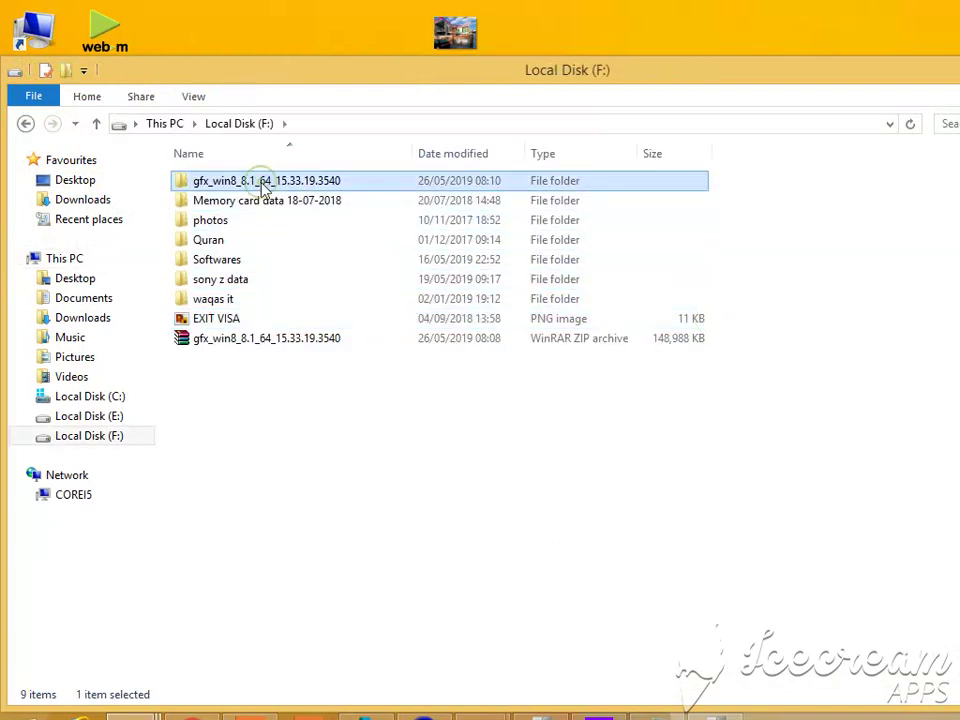
{"action": "double_click", "coordinate": [262, 188]}
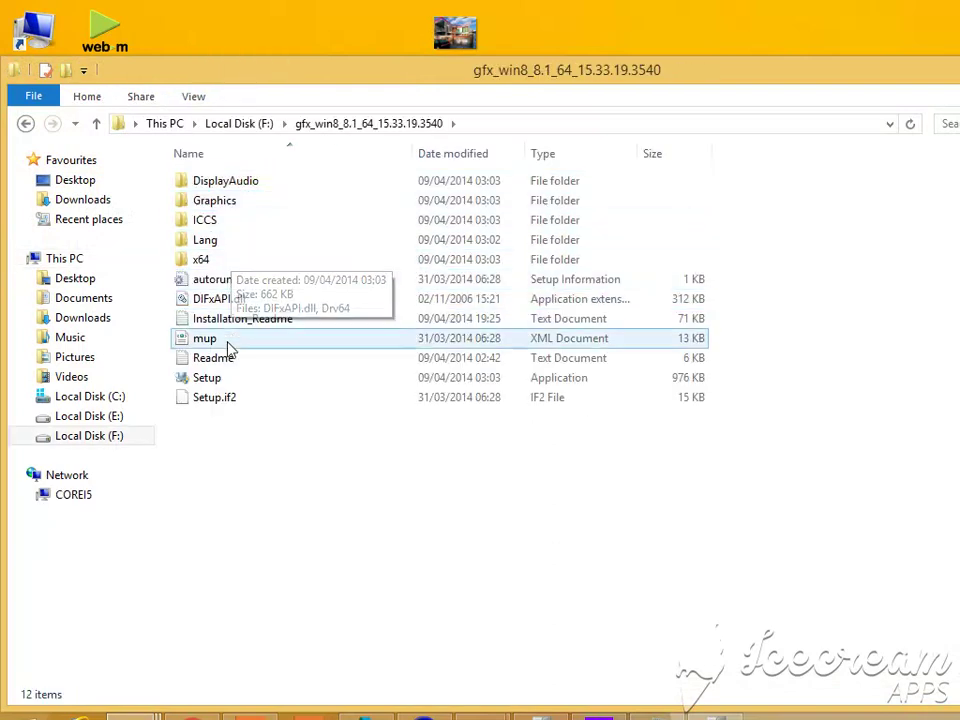
{"action": "right_click", "coordinate": [213, 385]}
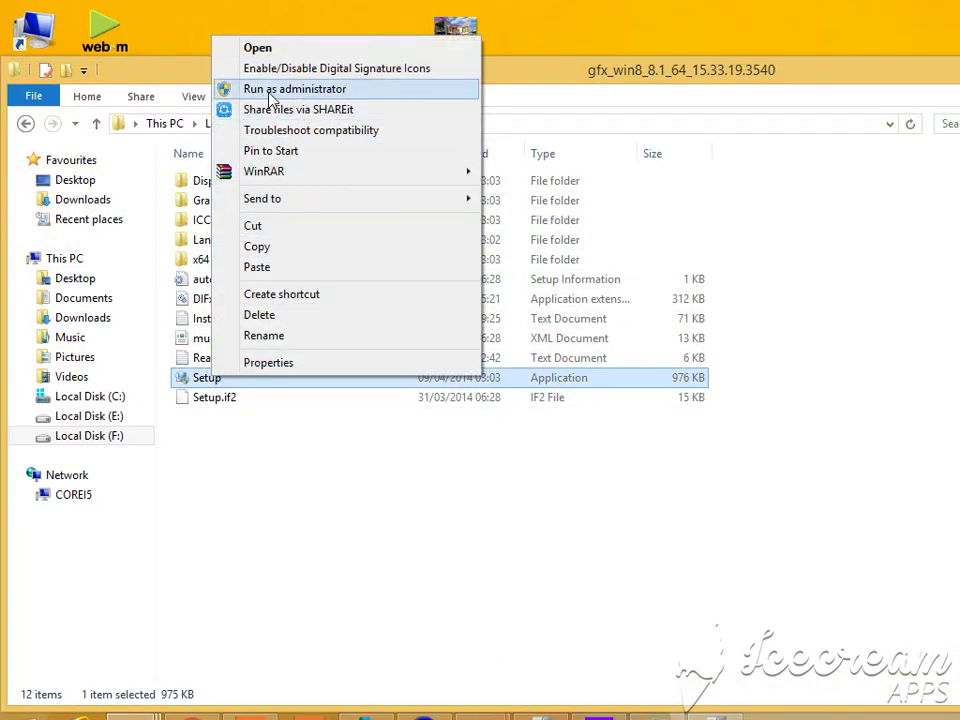
{"action": "left_click", "coordinate": [272, 92]}
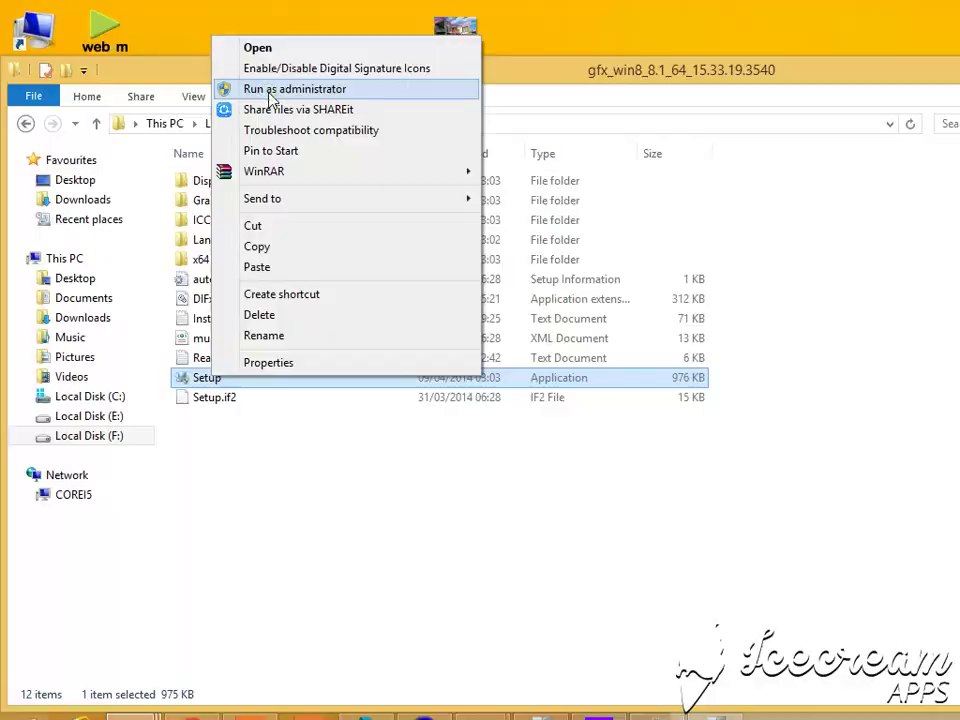